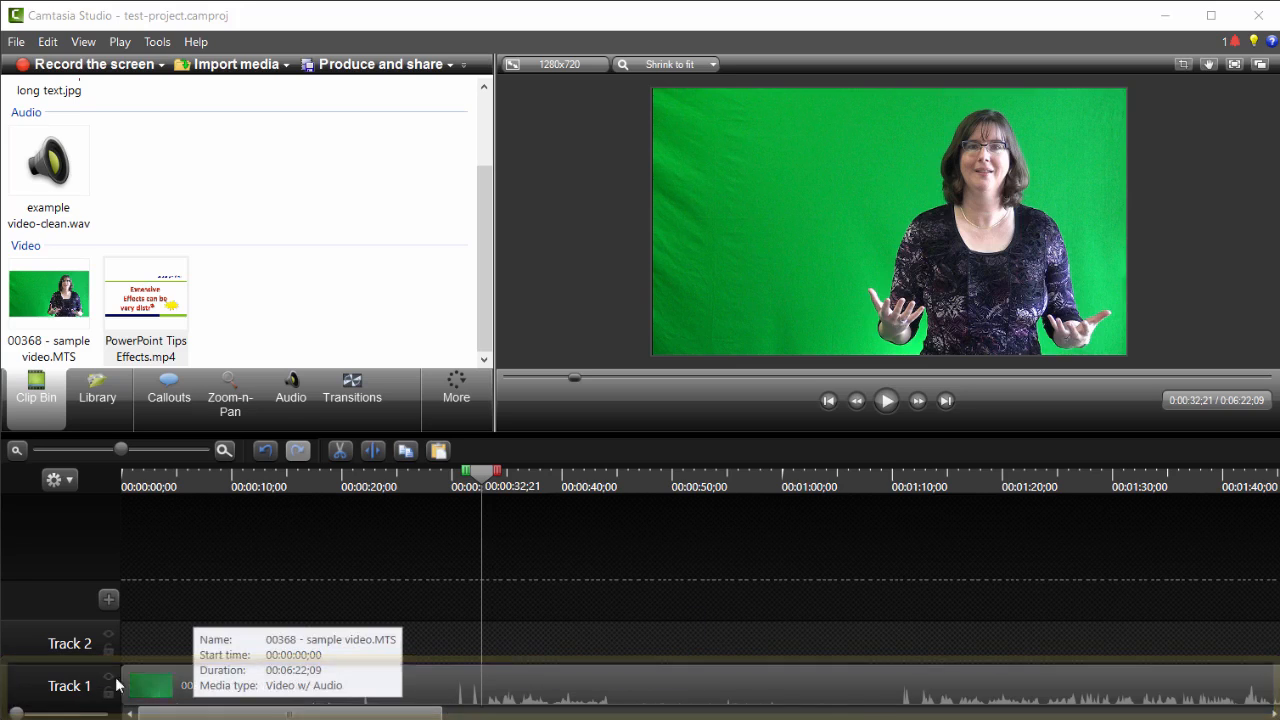
# - Rename Track 1 as Video
pyautogui.rightClick(78, 697)
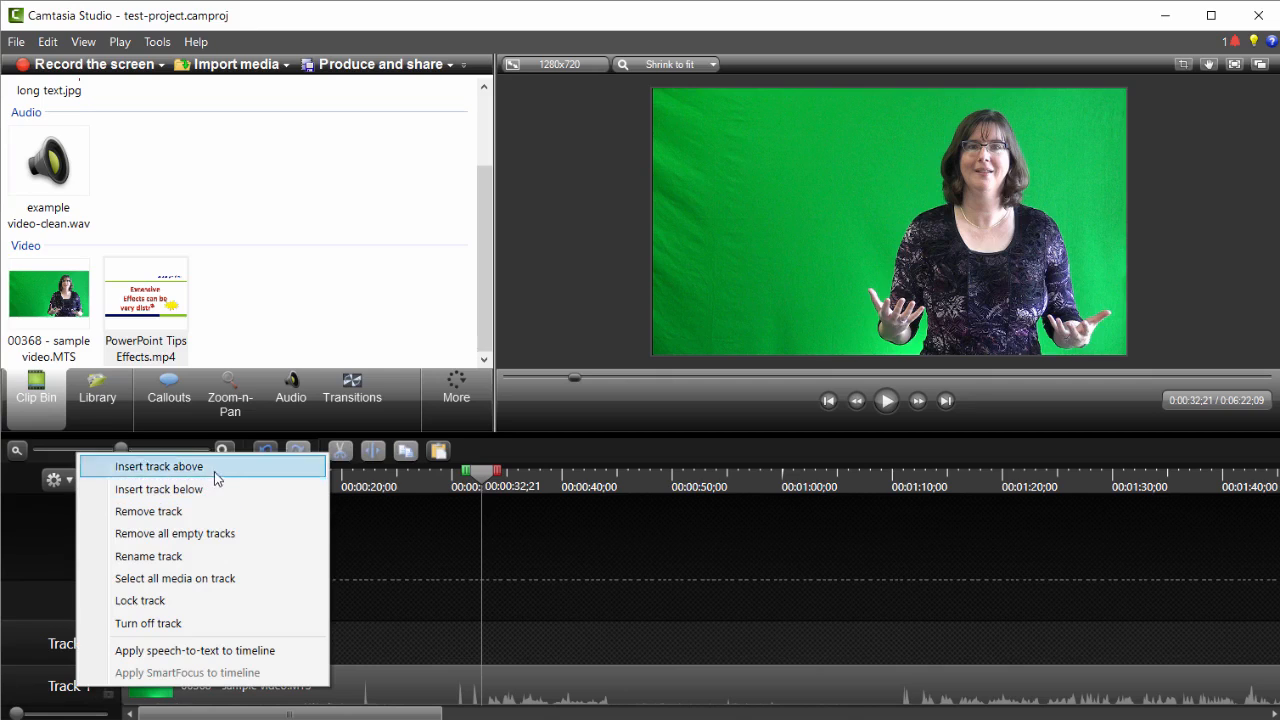
pyautogui.click(204, 557)
pyautogui.write('Video')
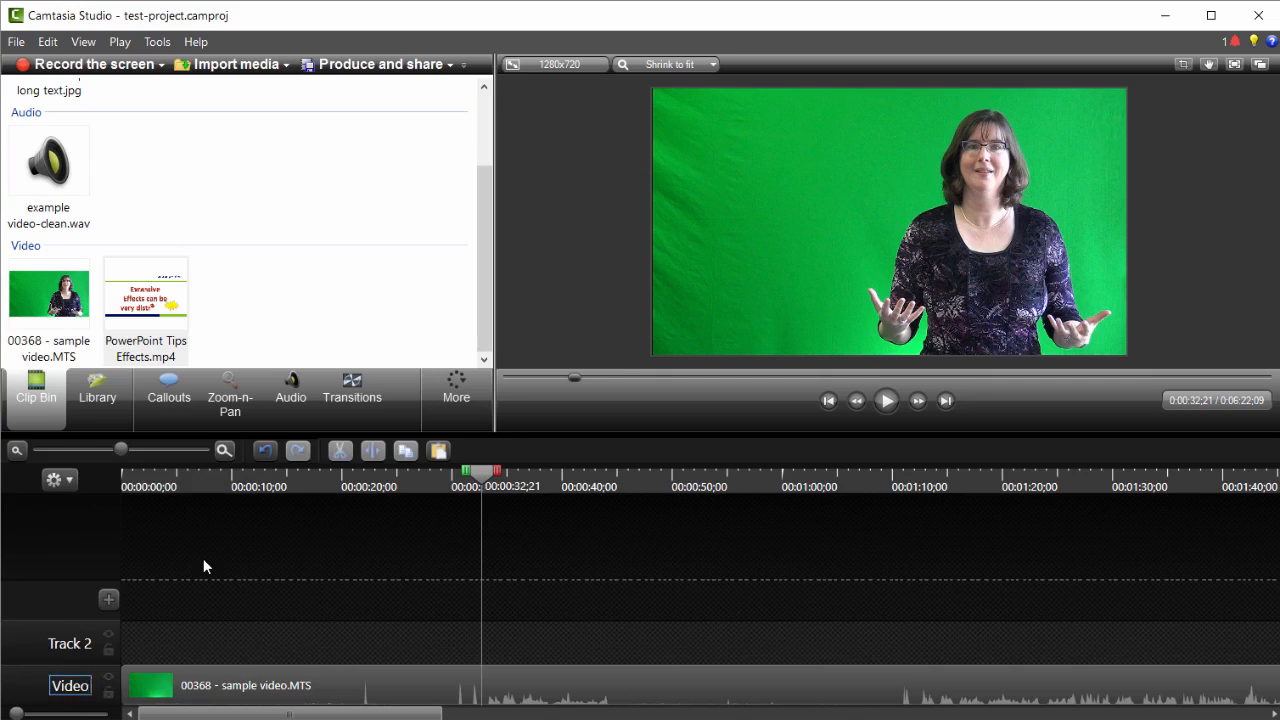
pyautogui.press('Return')
# - Rename Track 2 as Audio
pyautogui.rightClick(51, 644)
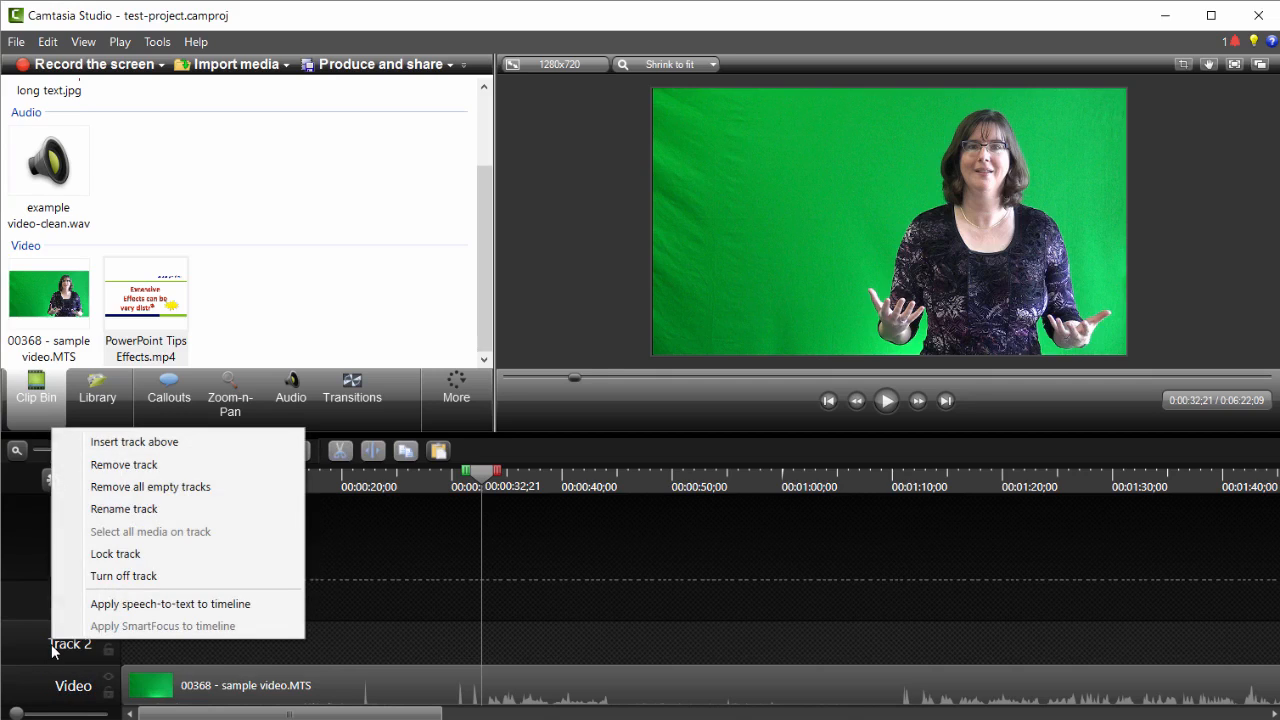
pyautogui.click(169, 509)
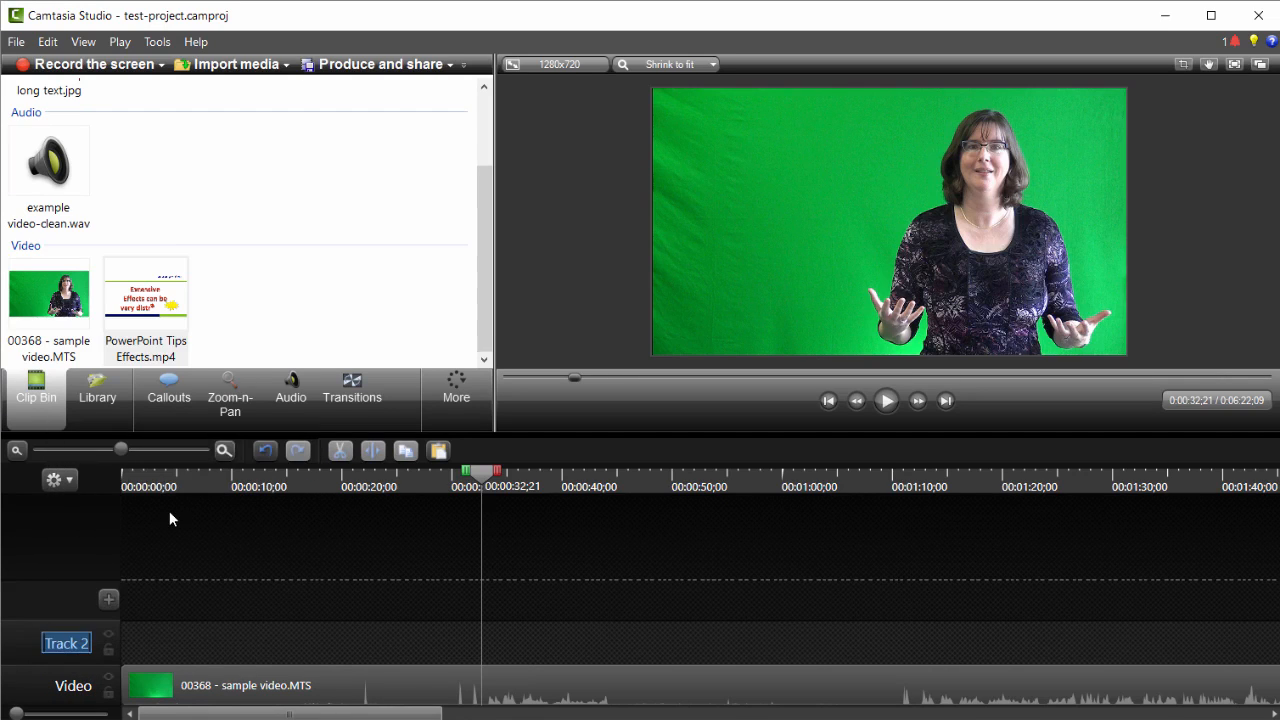
pyautogui.write('Aude')
pyautogui.press('BackSpace')
pyautogui.write('io')
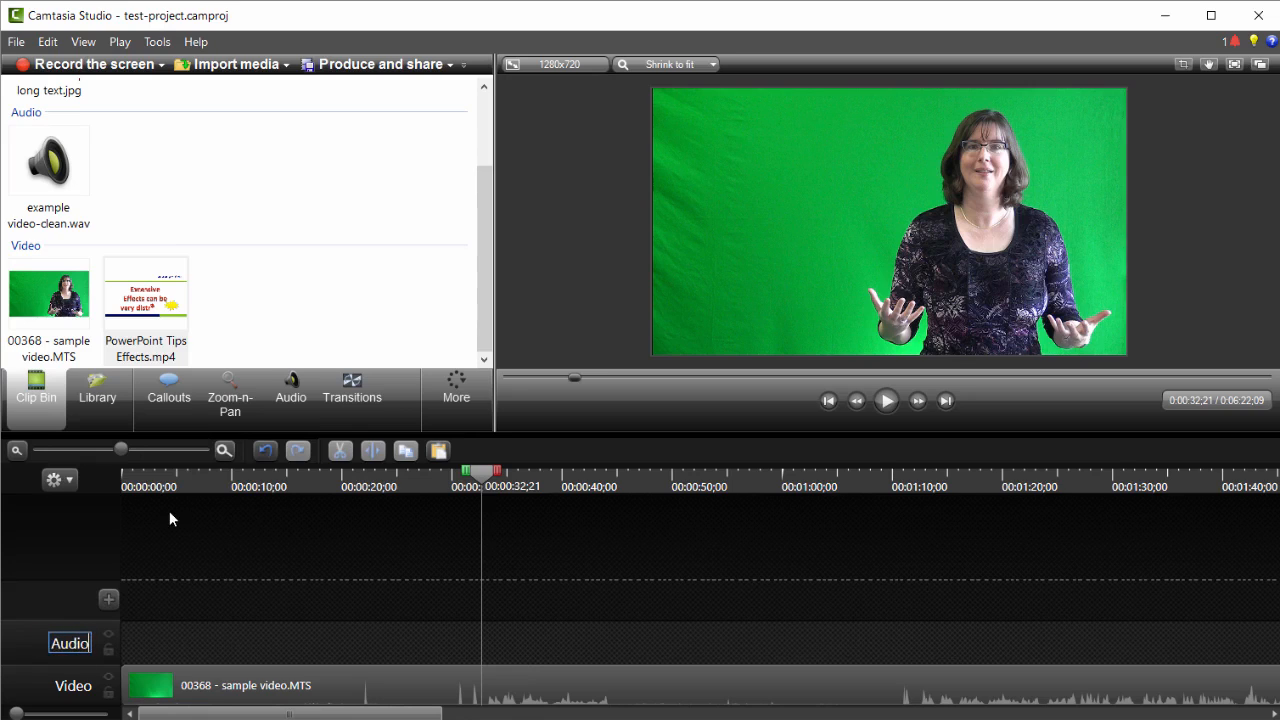
pyautogui.press('Return')
# - Add the example video-clean.wav recording to the start of the Audio track
pyautogui.moveTo(43, 176)
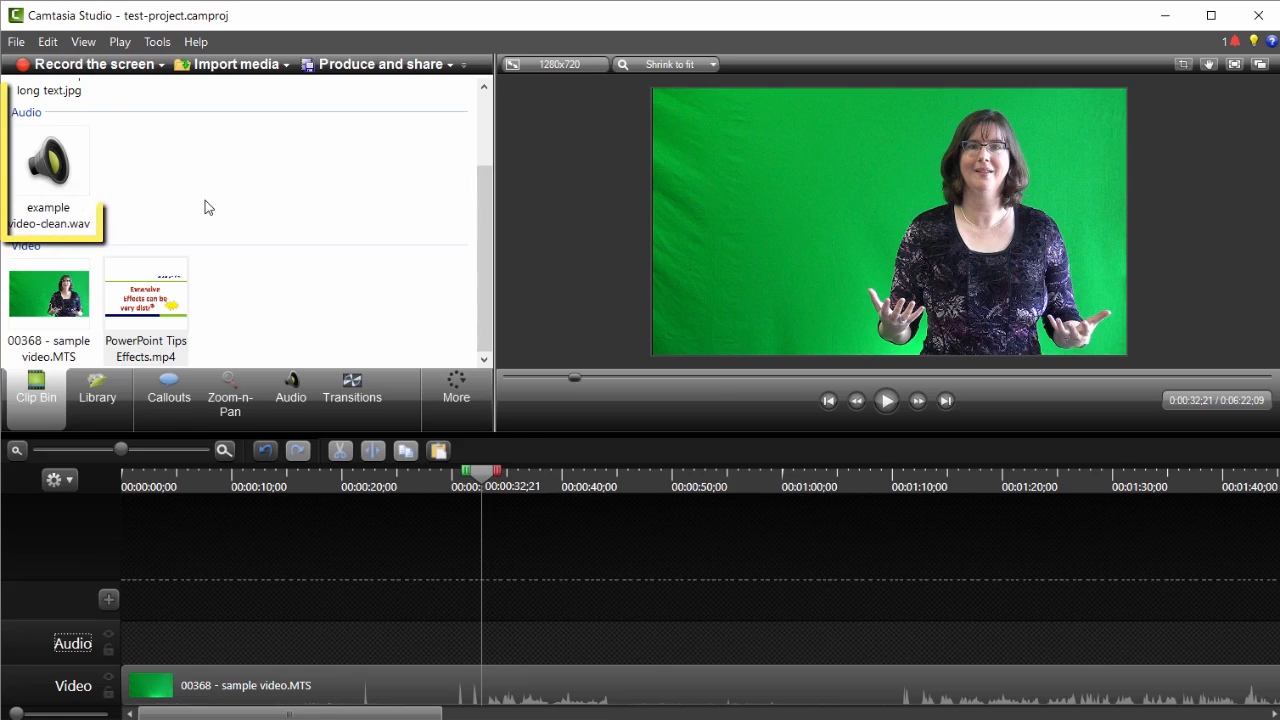
pyautogui.click(48, 168)
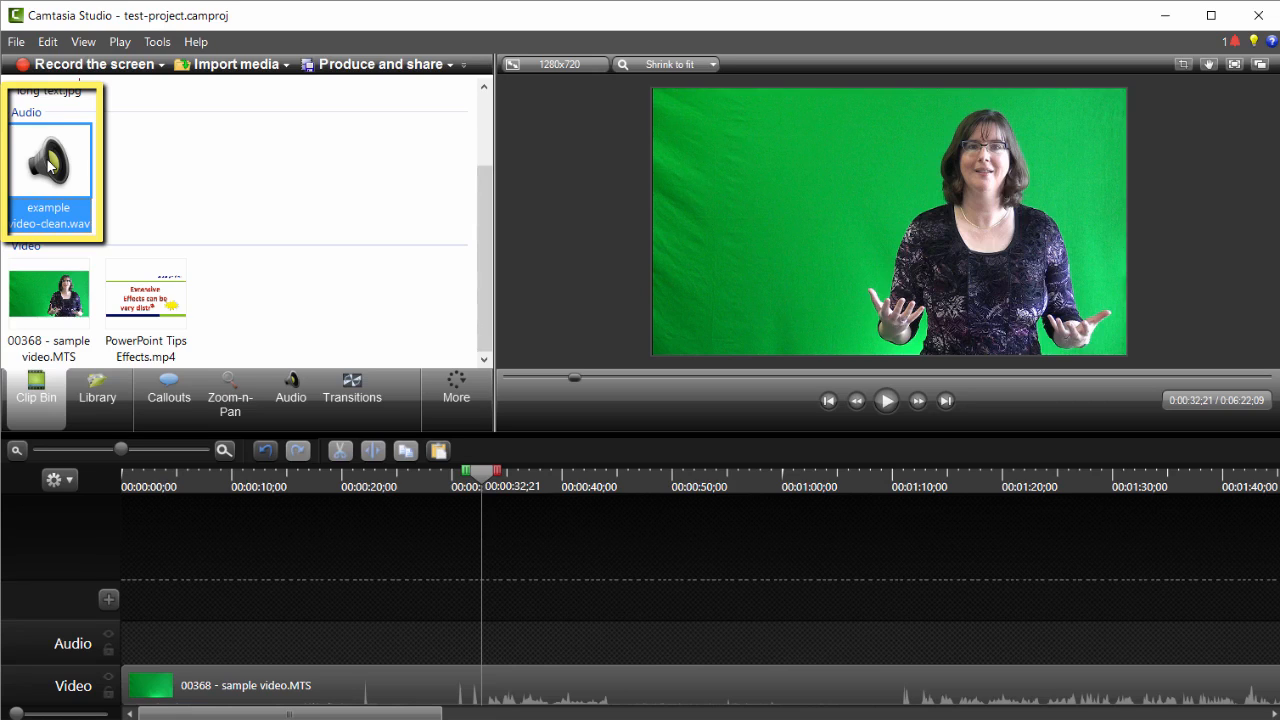
pyautogui.moveTo(48, 165); pyautogui.dragTo(221, 641)
pyautogui.moveTo(1017, 646); pyautogui.dragTo(969, 649)
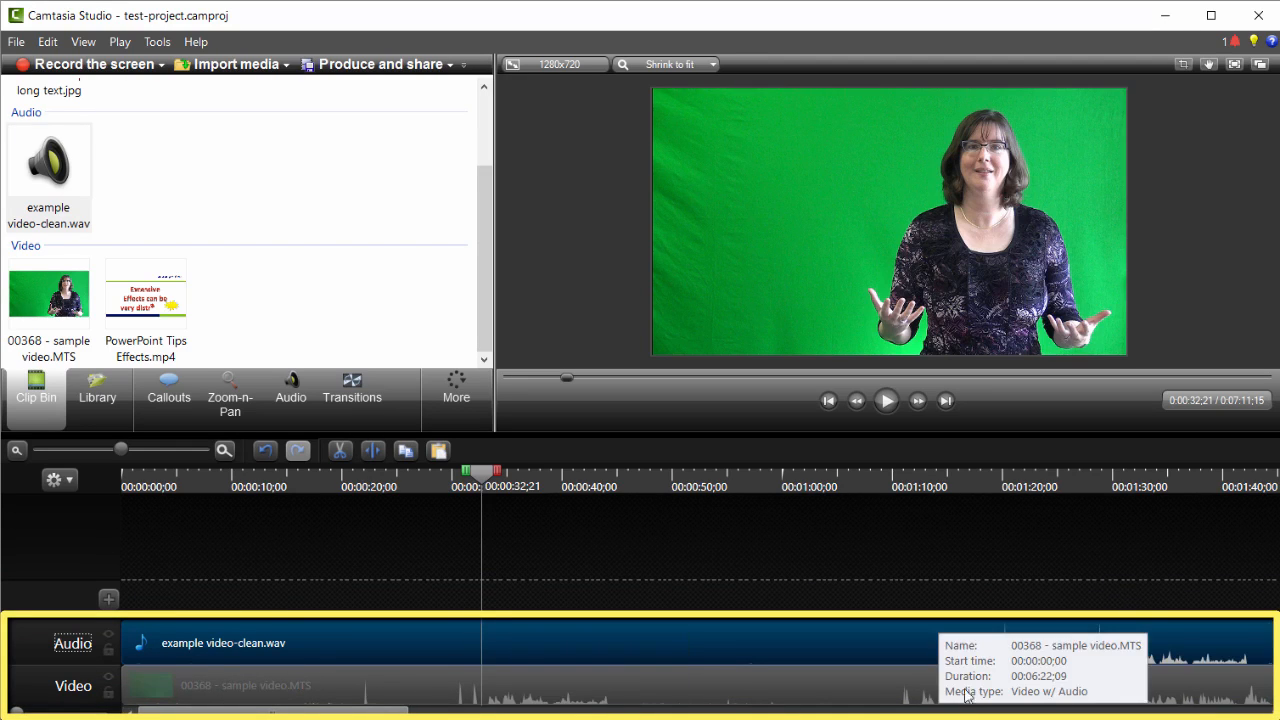
# - Move the 00368 - sample video.MTS clip to start at about 57 seconds, roughly matching the audio's spikes, and set the playhead to 0:01:24;06
pyautogui.click(345, 693)
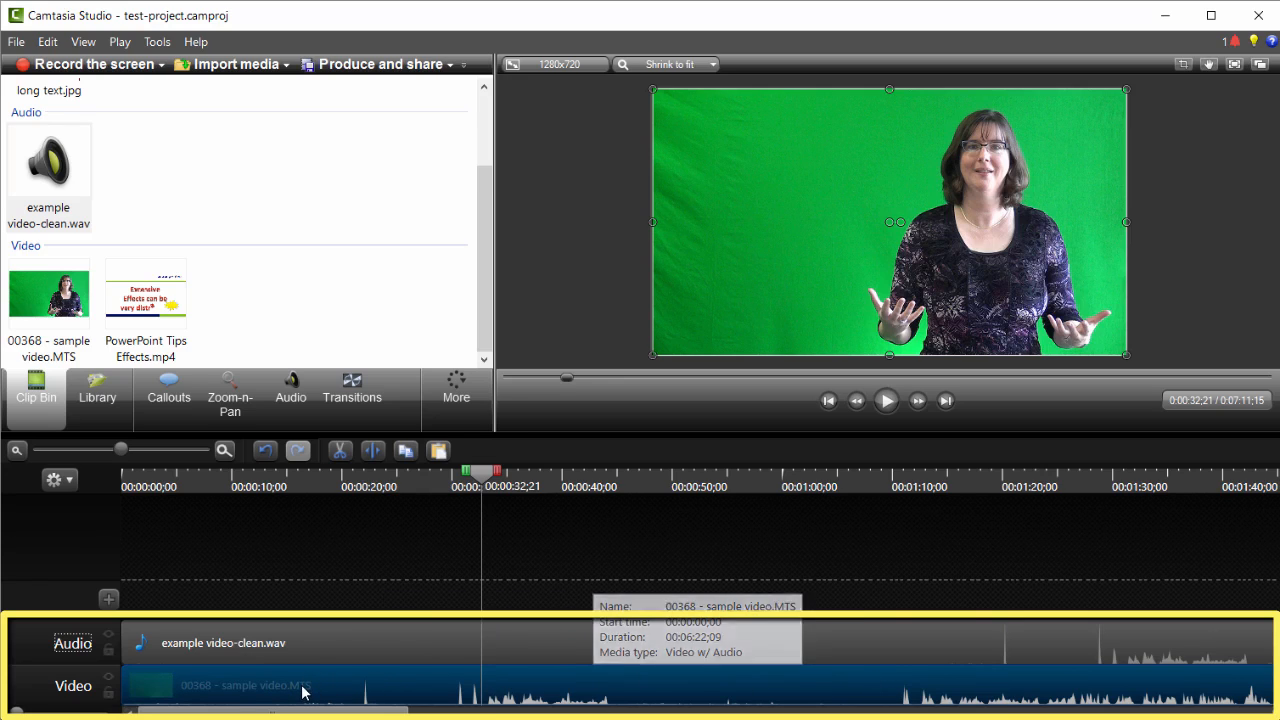
pyautogui.moveTo(303, 692); pyautogui.dragTo(1011, 697)
pyautogui.moveTo(488, 472); pyautogui.dragTo(922, 472)
pyautogui.click(1049, 532)
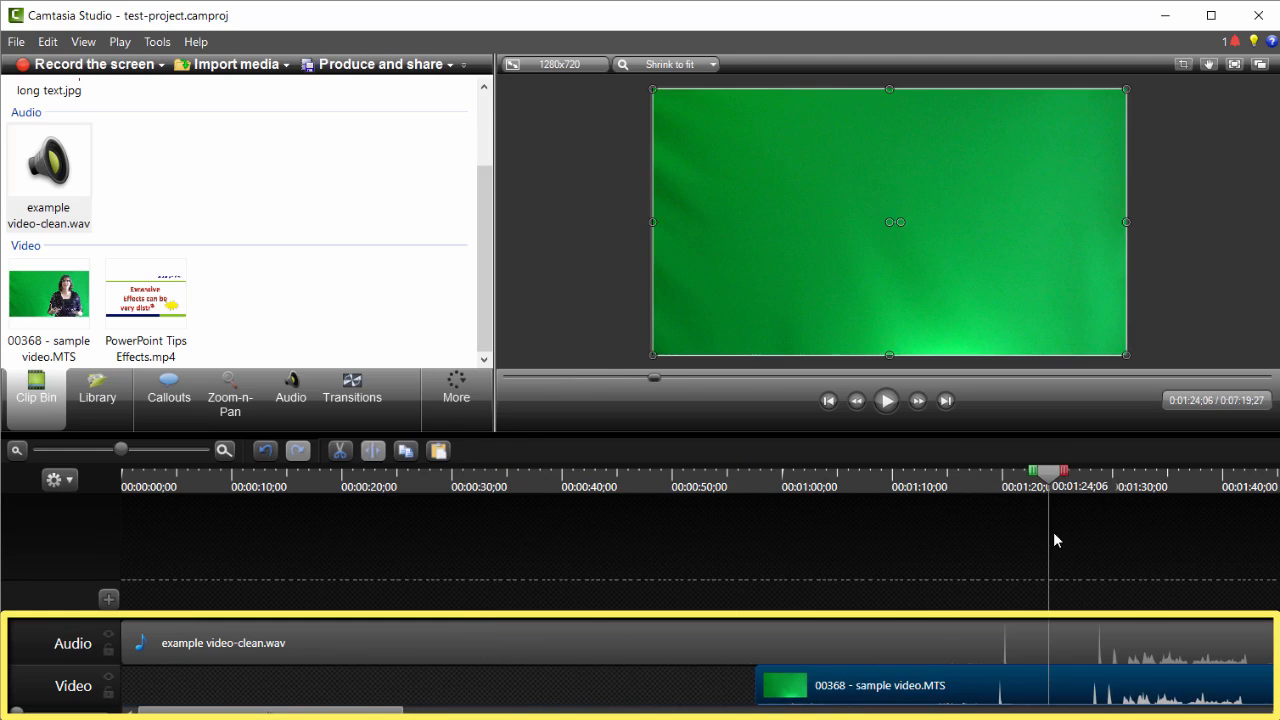
# - Play the timeline from 0:01:31;26 to check how well the speech and the picture are synchronised
pyautogui.click(225, 450)
pyautogui.click(229, 452)
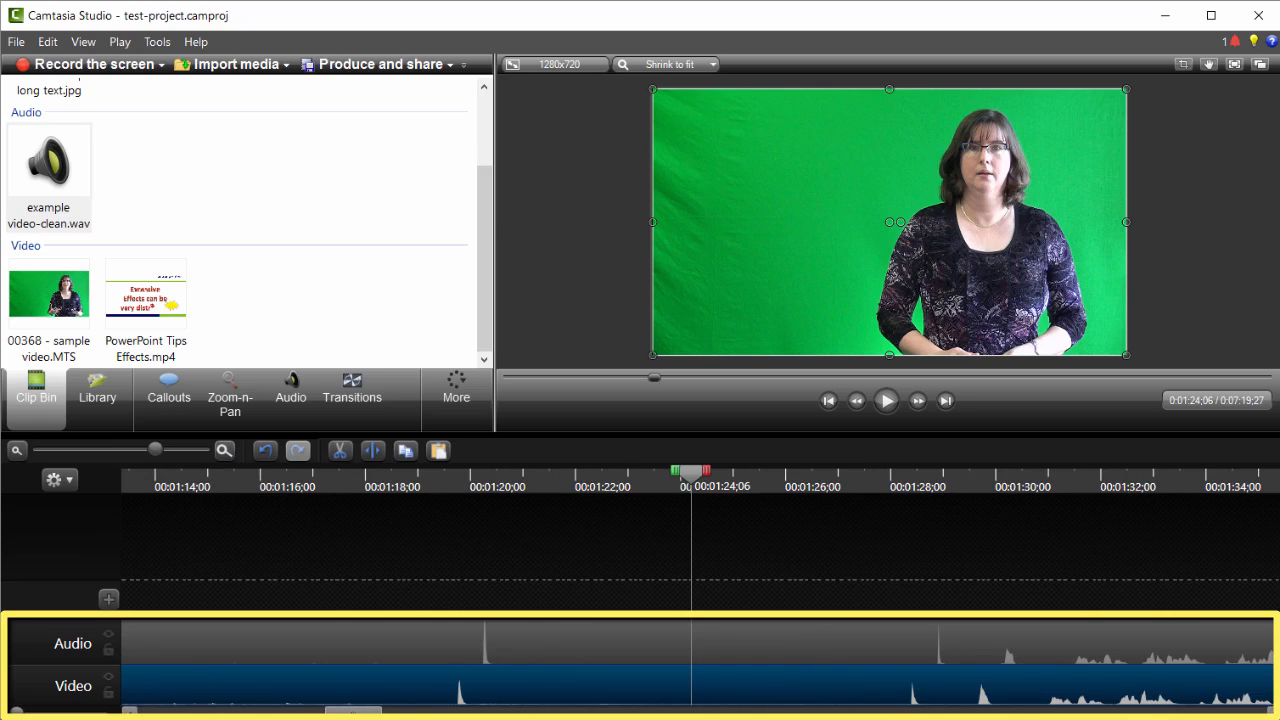
pyautogui.moveTo(688, 485); pyautogui.dragTo(1093, 512)
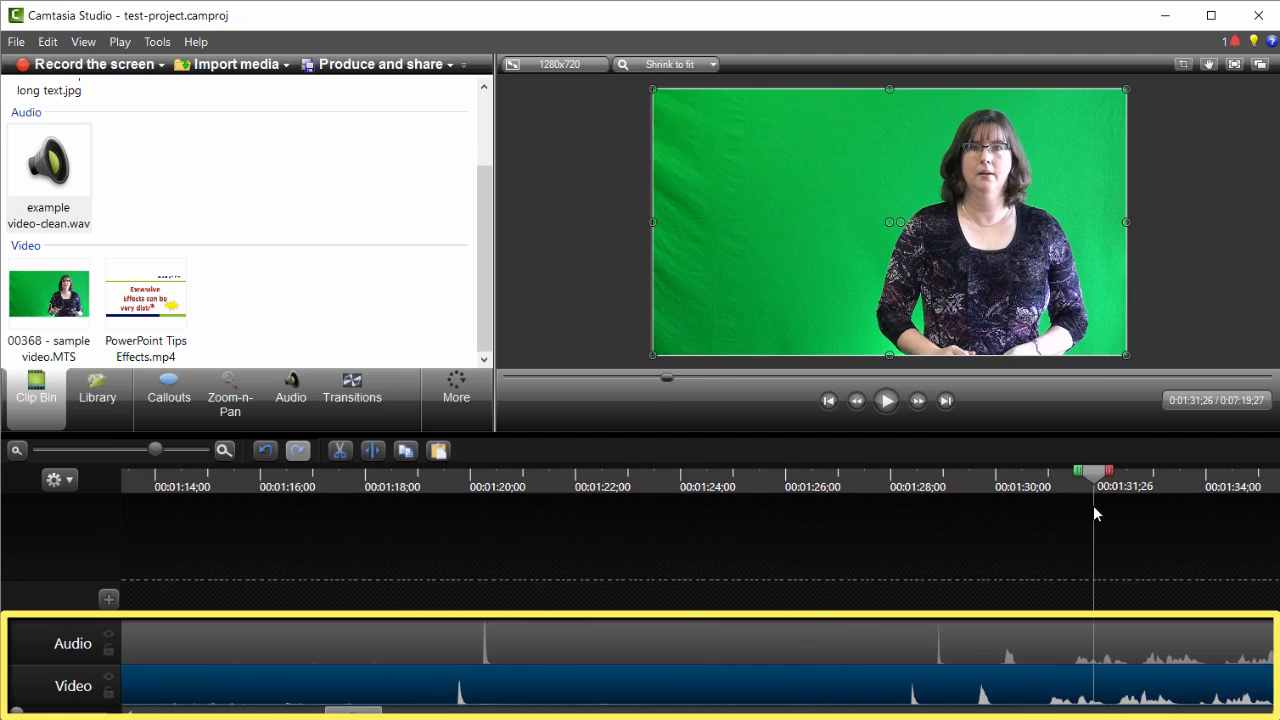
pyautogui.click(886, 401)
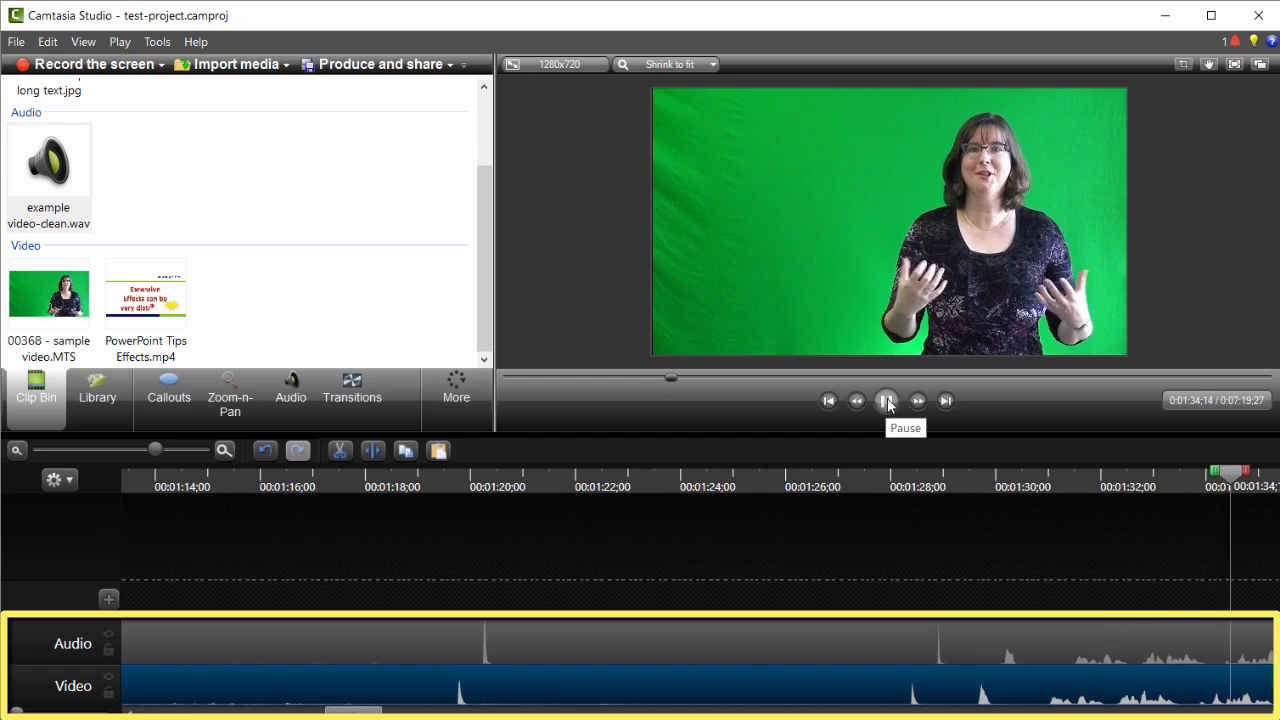
pyautogui.click(886, 401)
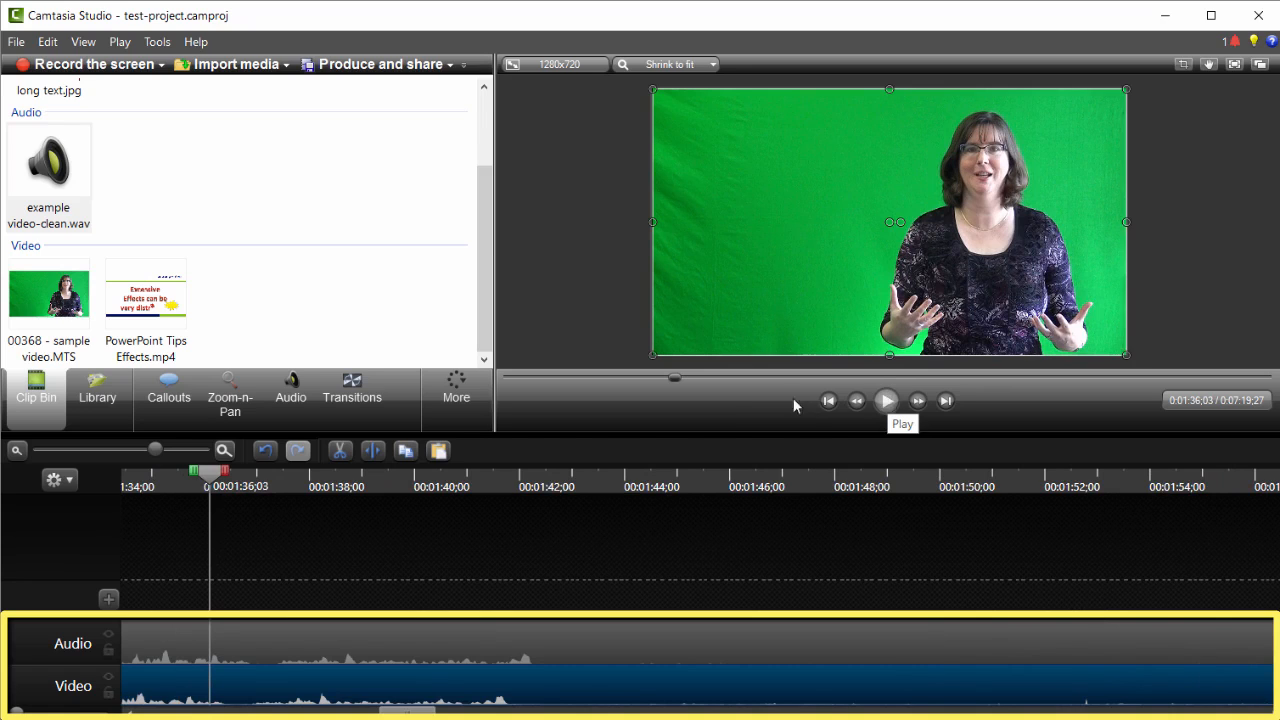
# - Nudge the sample video clip to start at 0:00:58;03 so its first clap spike lines up with the spike on the Audio track
pyautogui.moveTo(407, 712); pyautogui.dragTo(365, 712)
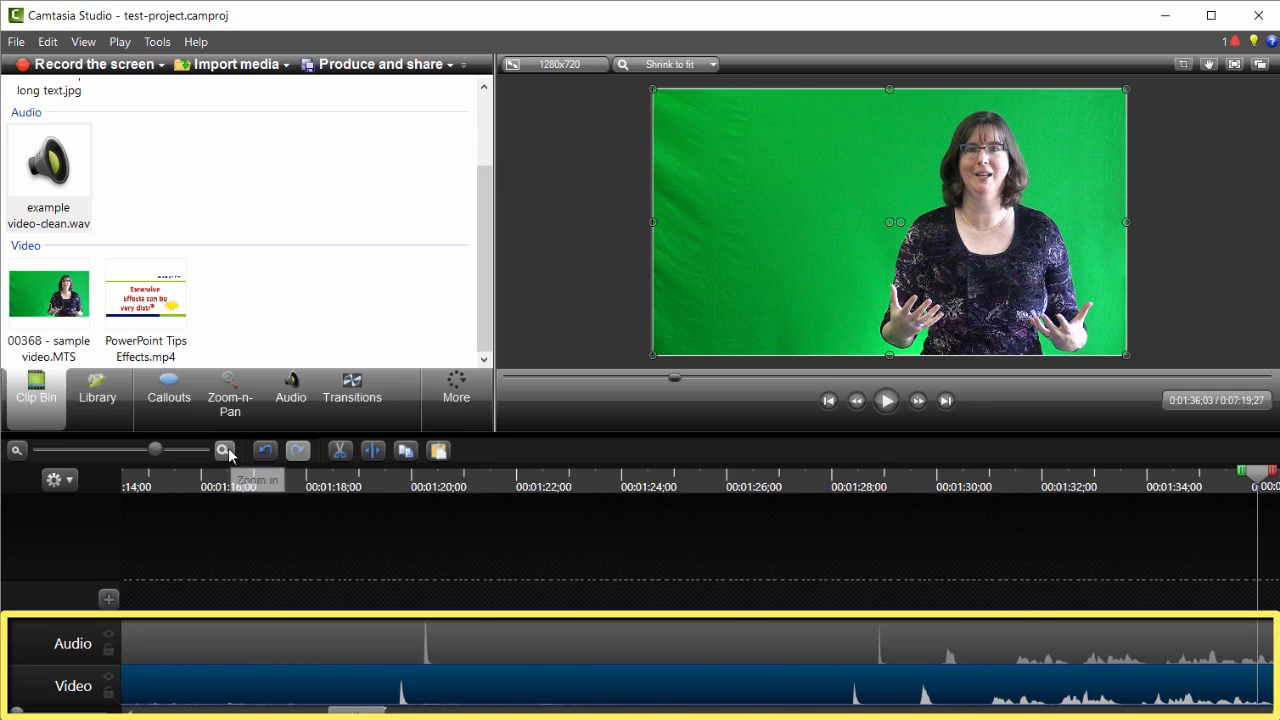
pyautogui.click(451, 487)
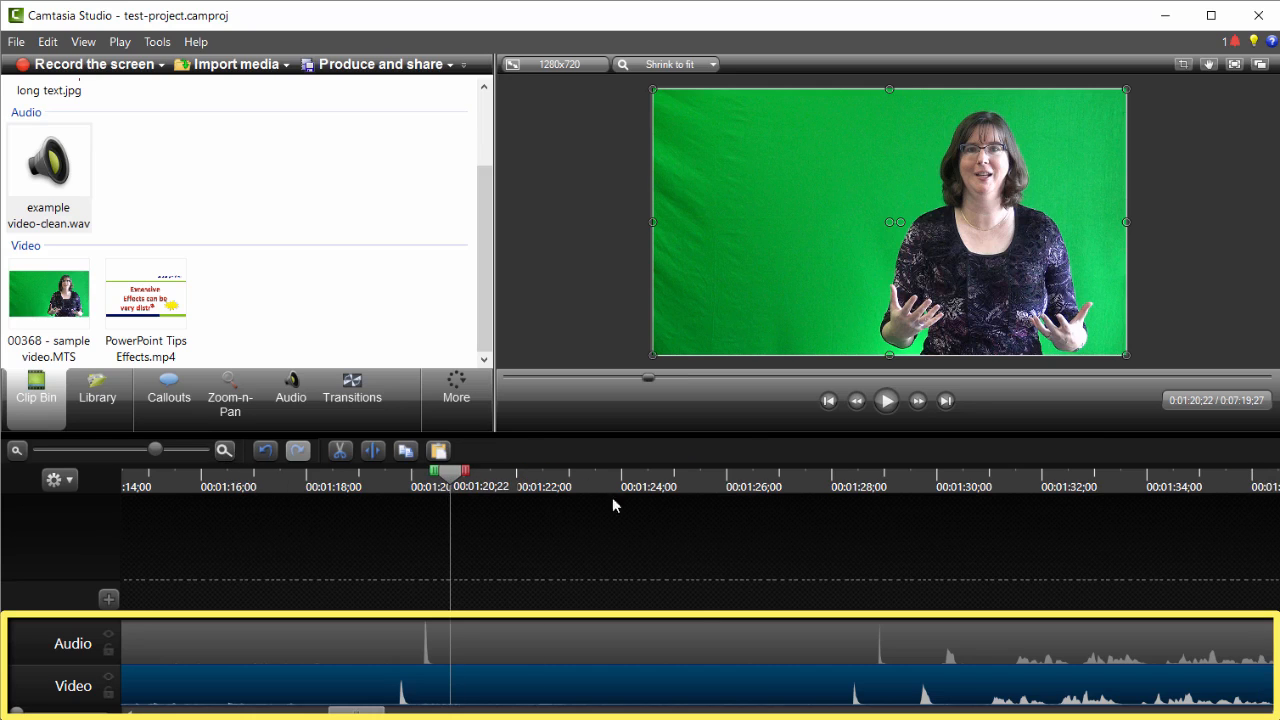
pyautogui.click(225, 451)
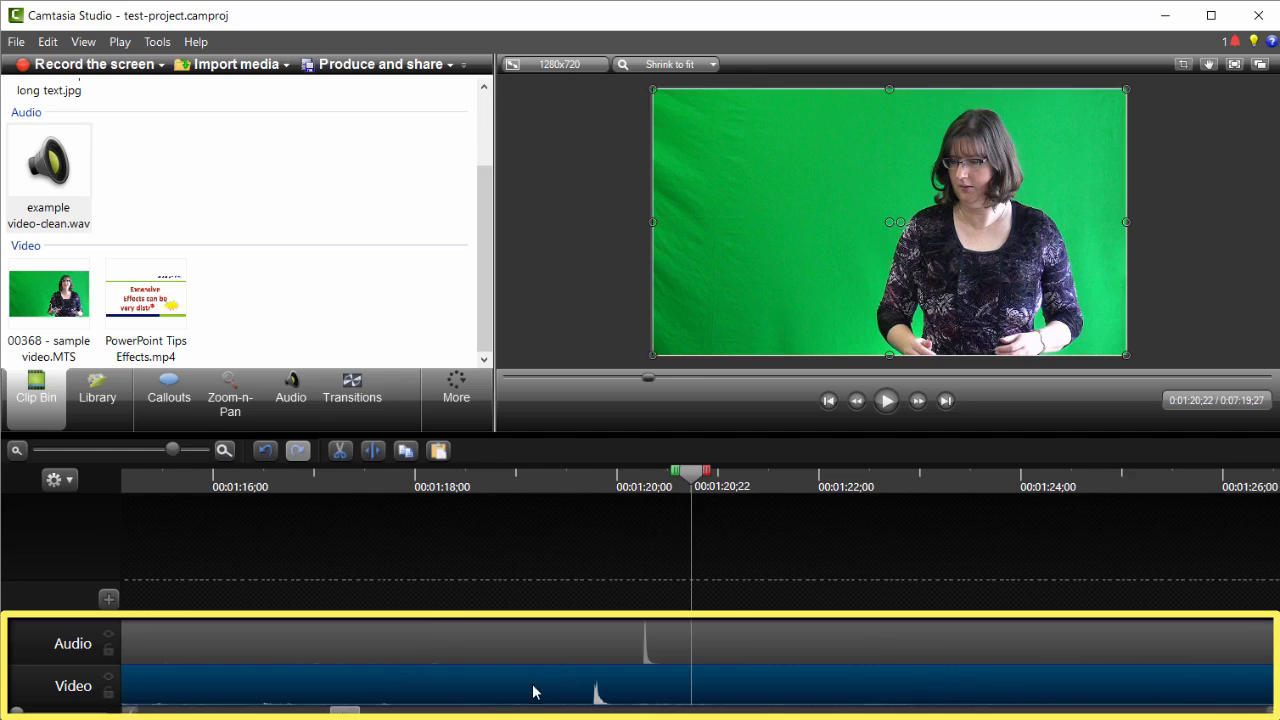
pyautogui.moveTo(512, 690); pyautogui.dragTo(562, 695)
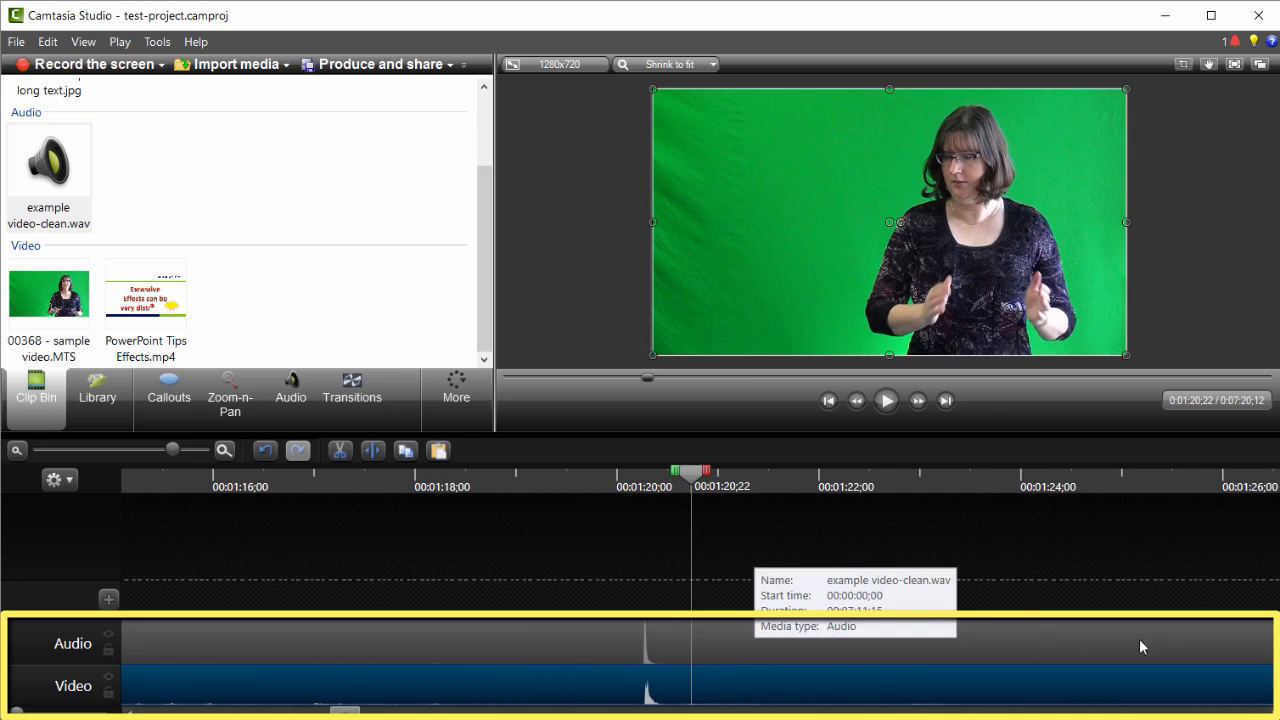
# - Play the aligned tracks from 0:01:28;01 to check the synchronisation of sound and picture
pyautogui.click(16, 453)
pyautogui.click(16, 453)
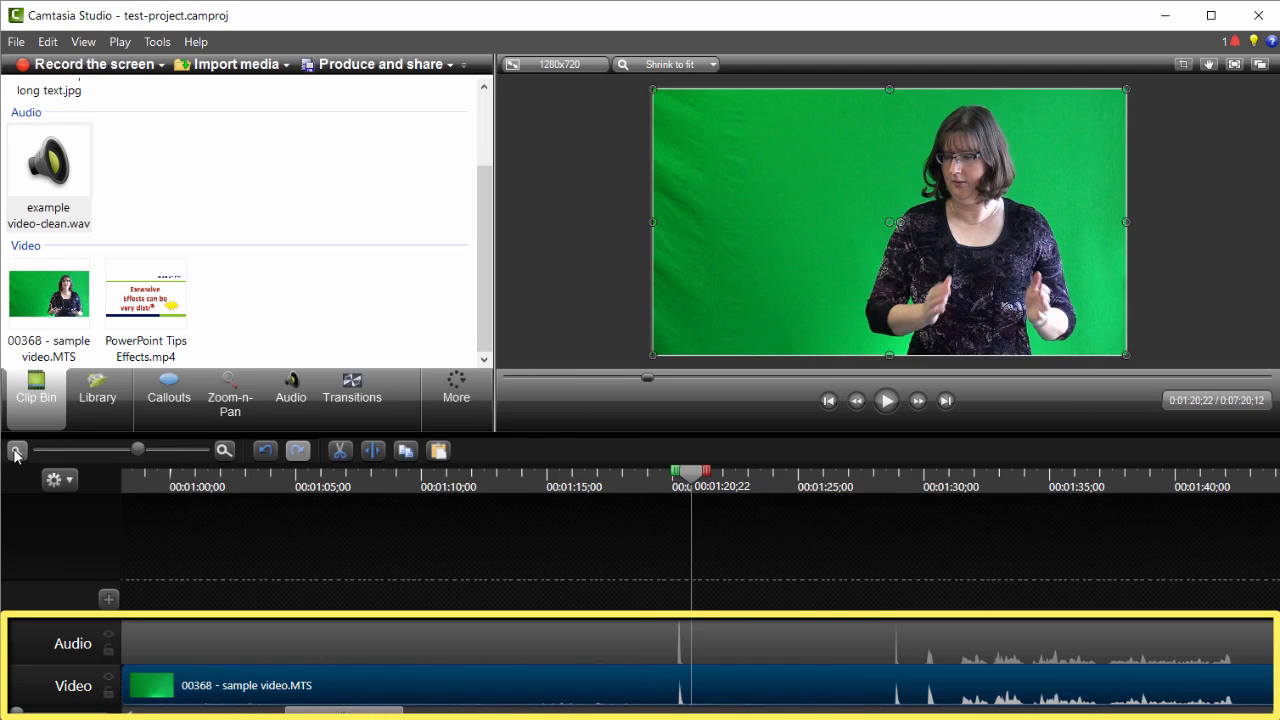
pyautogui.click(16, 453)
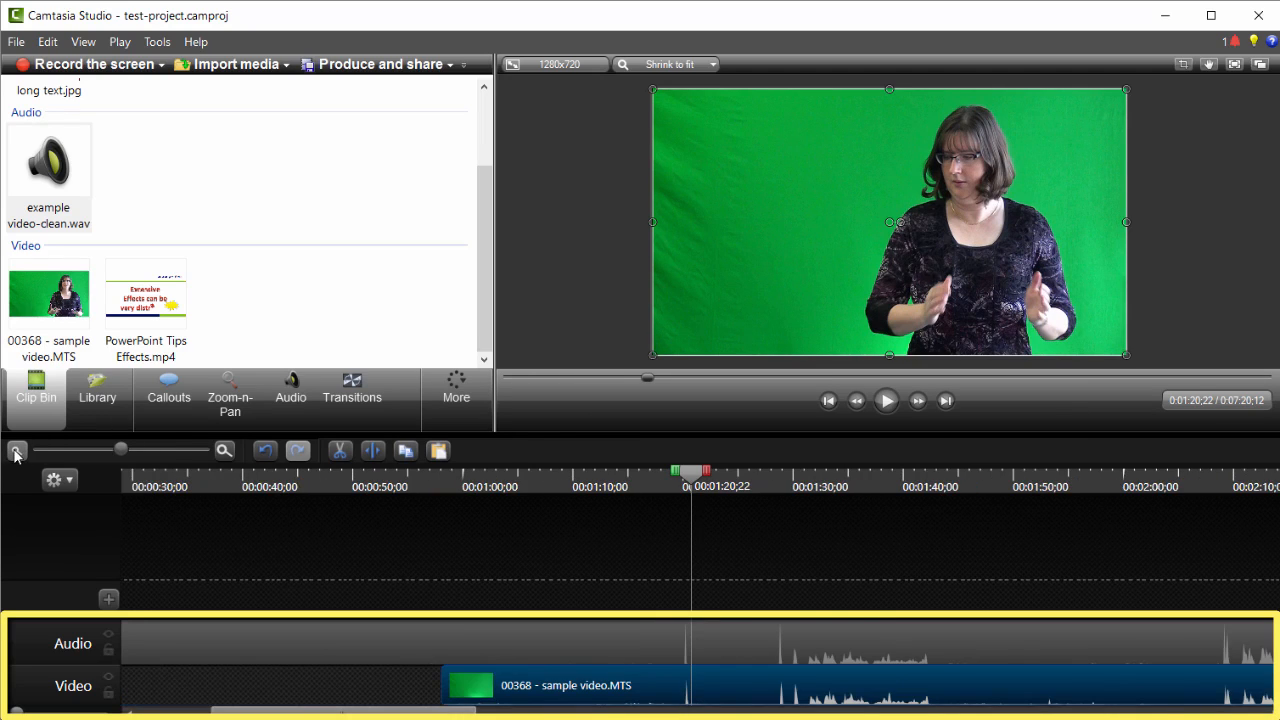
pyautogui.click(802, 485)
pyautogui.moveTo(802, 487); pyautogui.dragTo(771, 487)
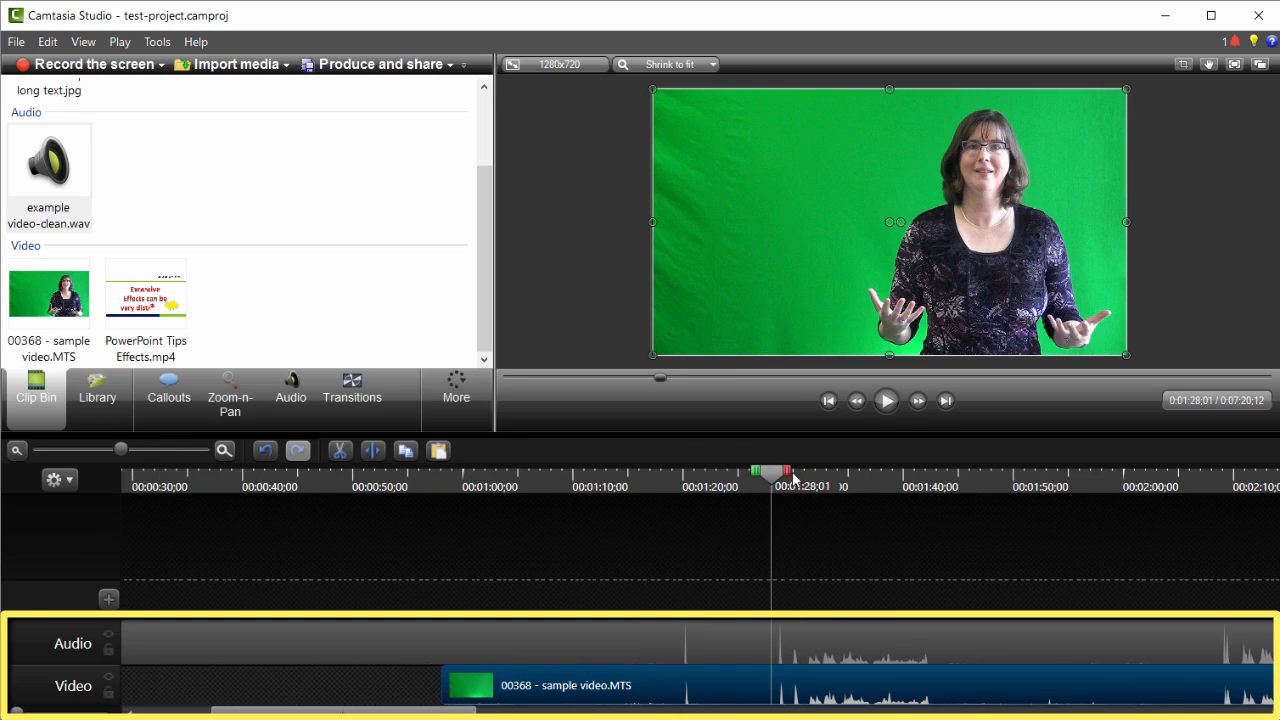
pyautogui.click(887, 401)
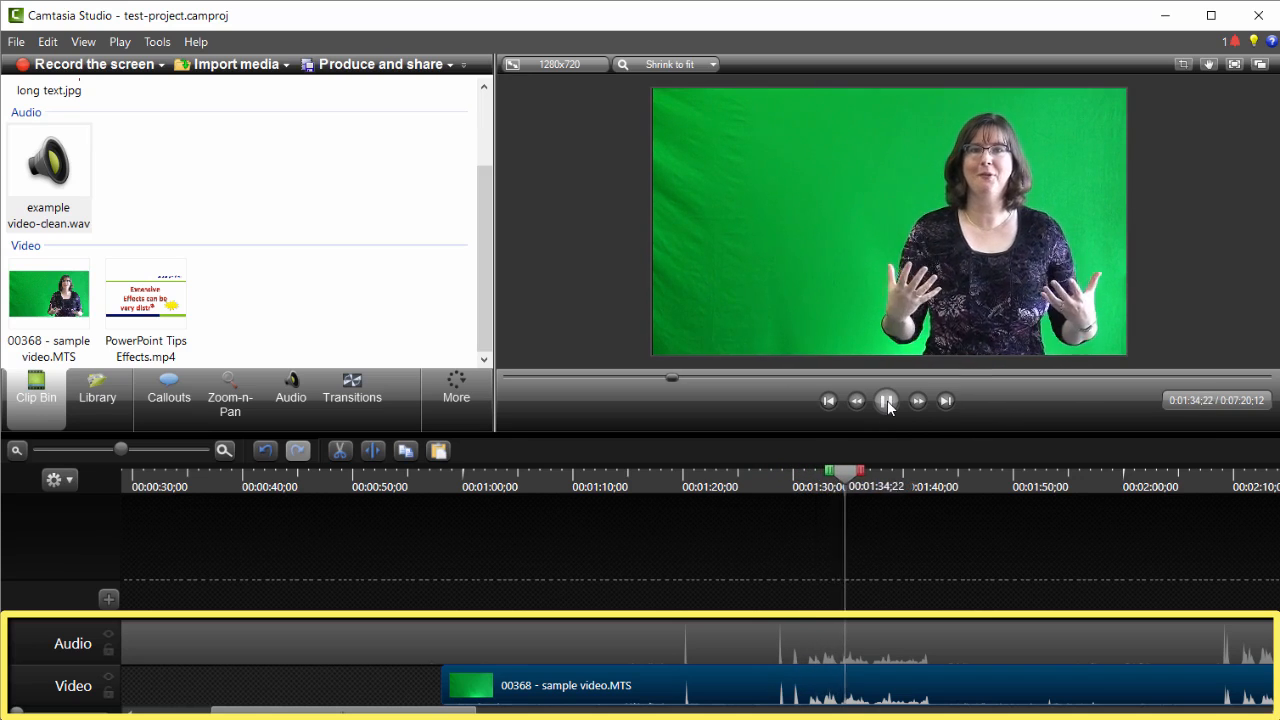
pyautogui.click(886, 401)
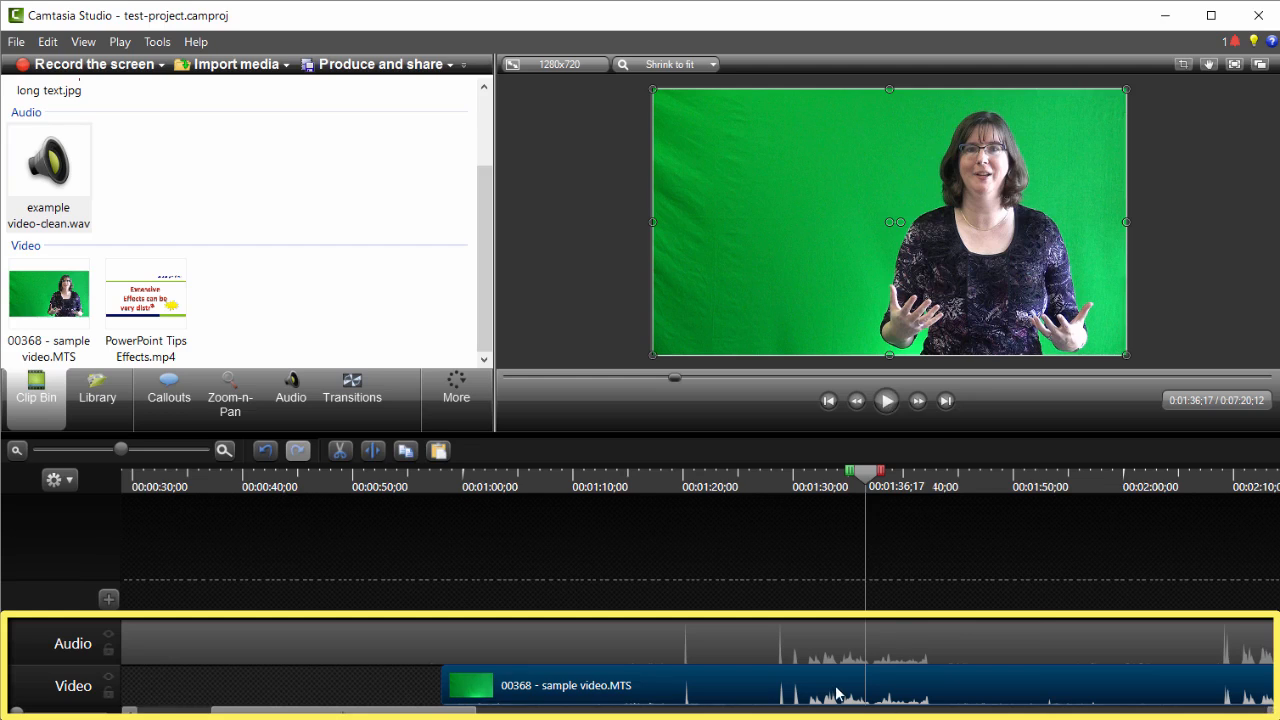
# - Turn the whole Video track off to see what it hides, and turn it back on
pyautogui.moveTo(833, 693)
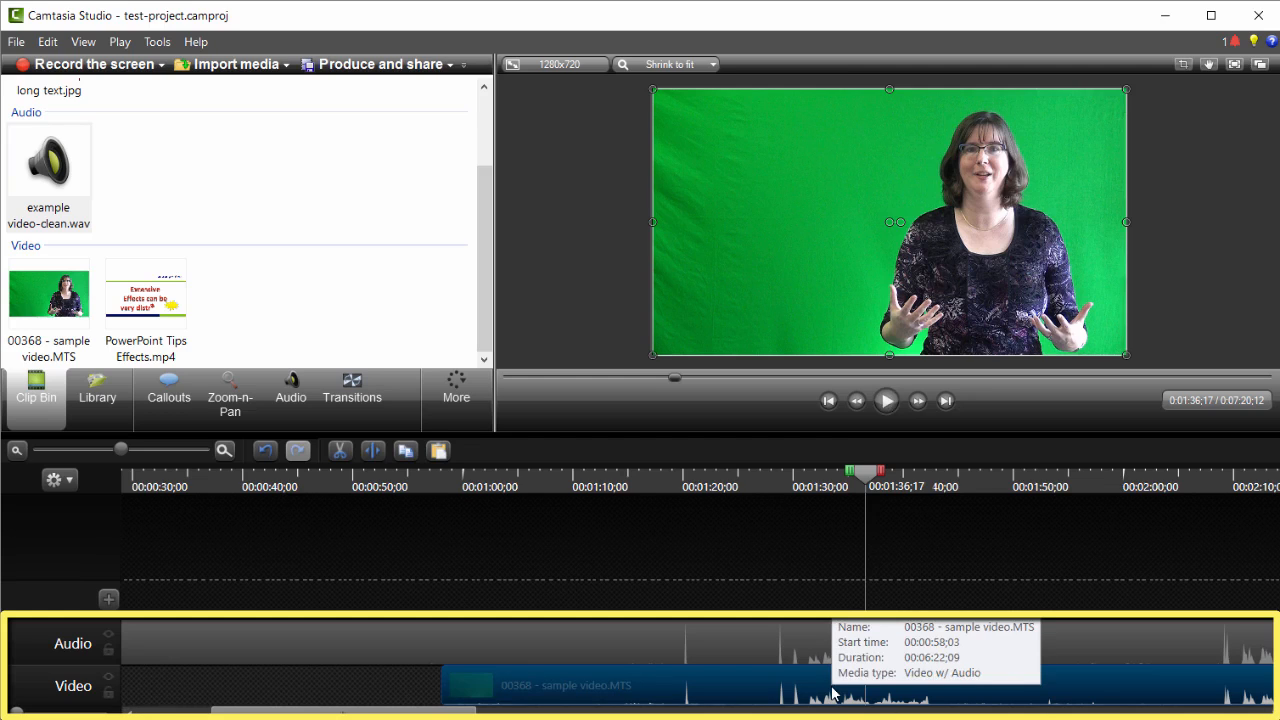
pyautogui.click(17, 452)
pyautogui.click(17, 452)
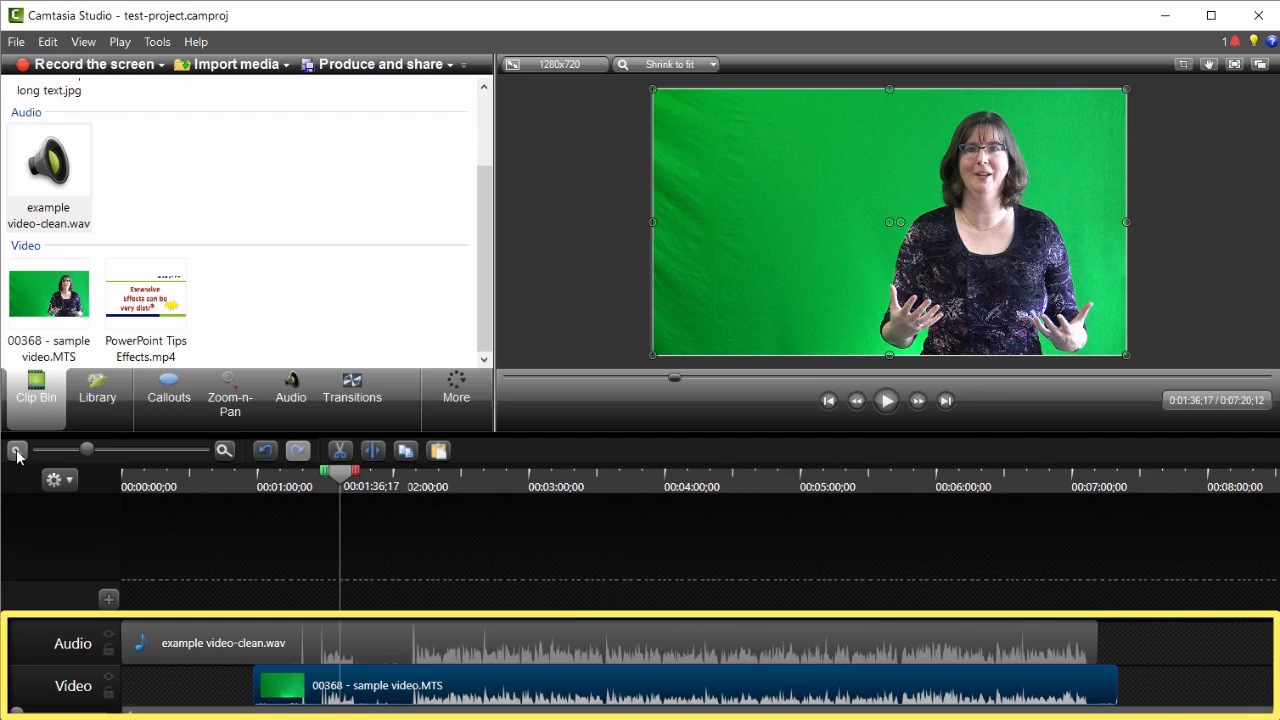
pyautogui.click(224, 451)
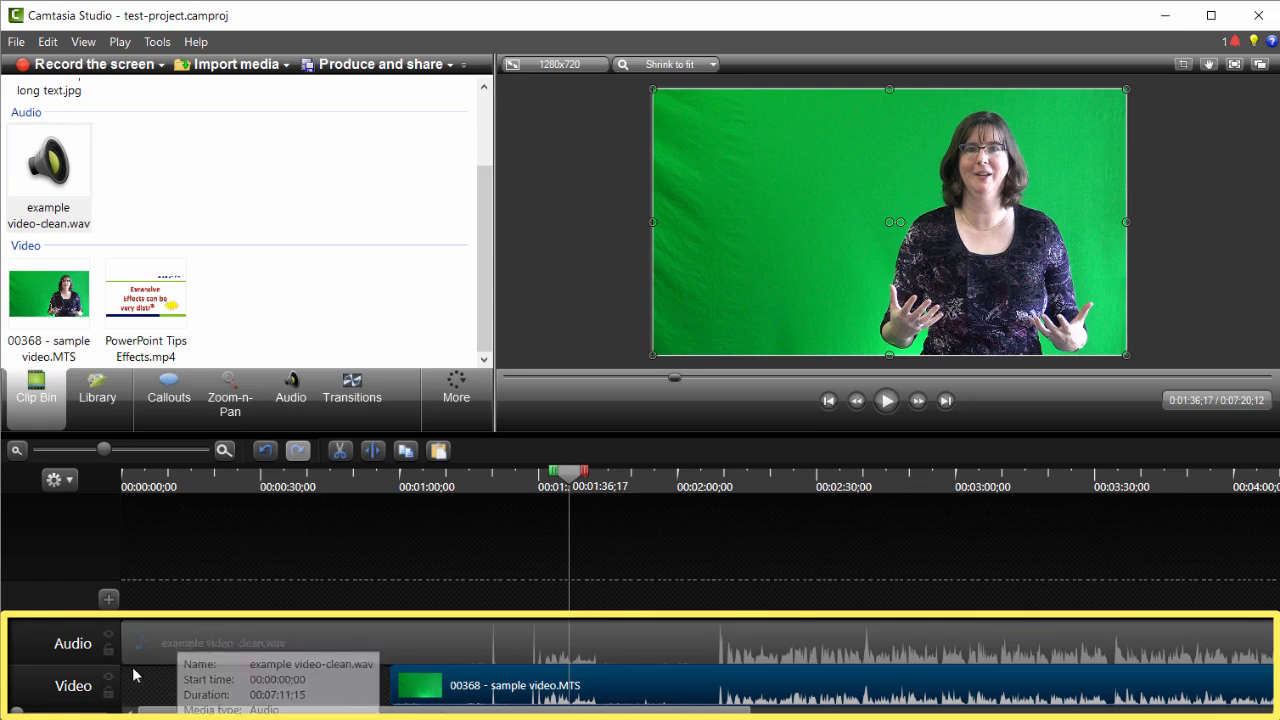
pyautogui.click(110, 680)
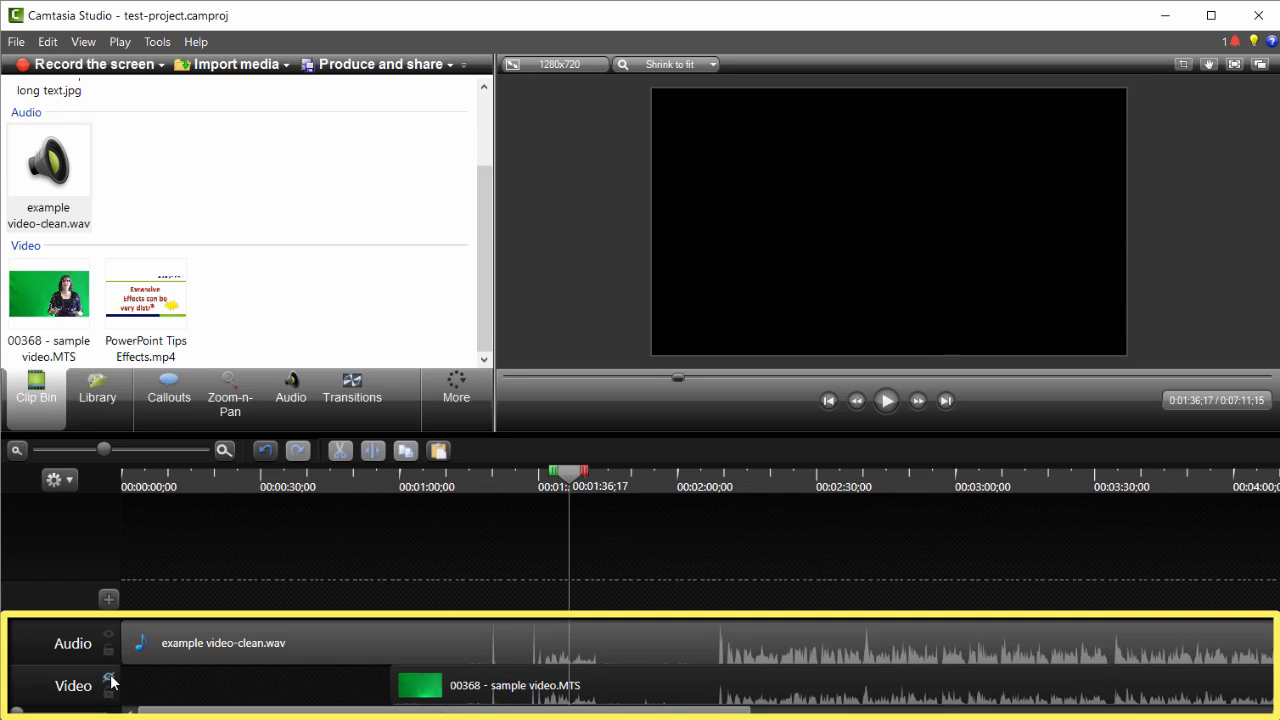
pyautogui.click(110, 680)
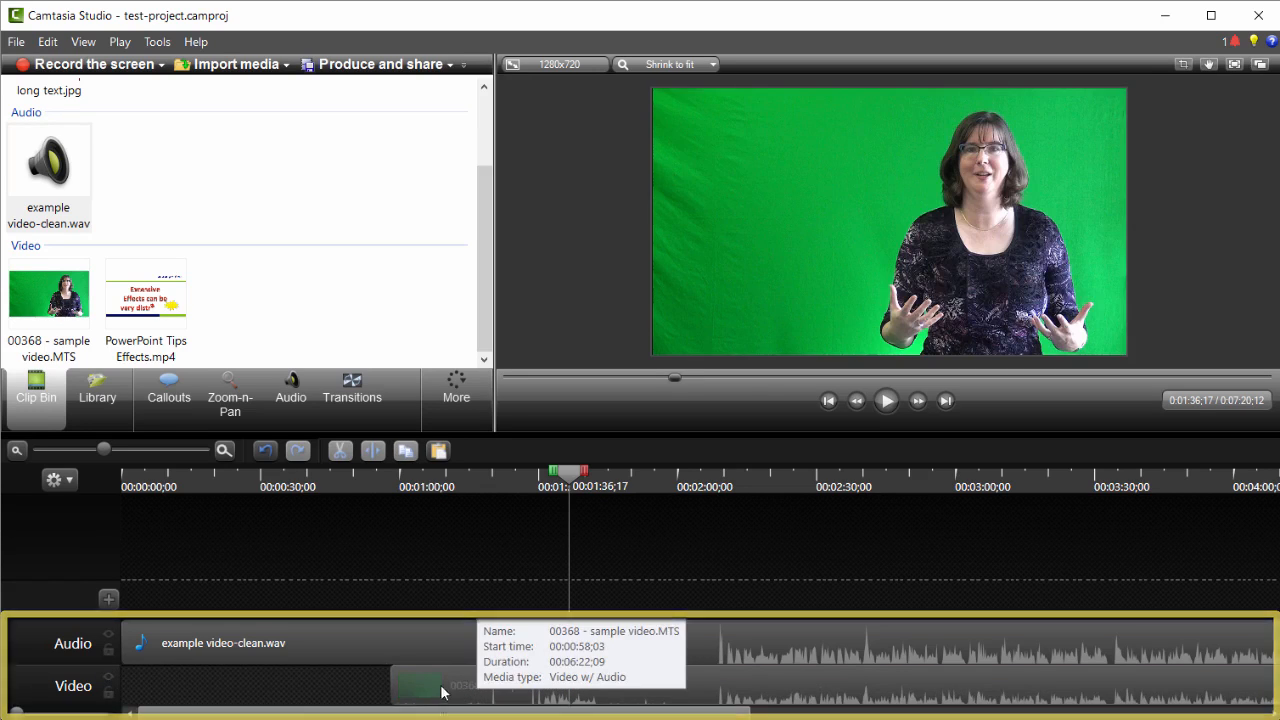
# - Insert a new track above the Video track and separate the sample video clip's video and audio
pyautogui.rightClick(50, 688)
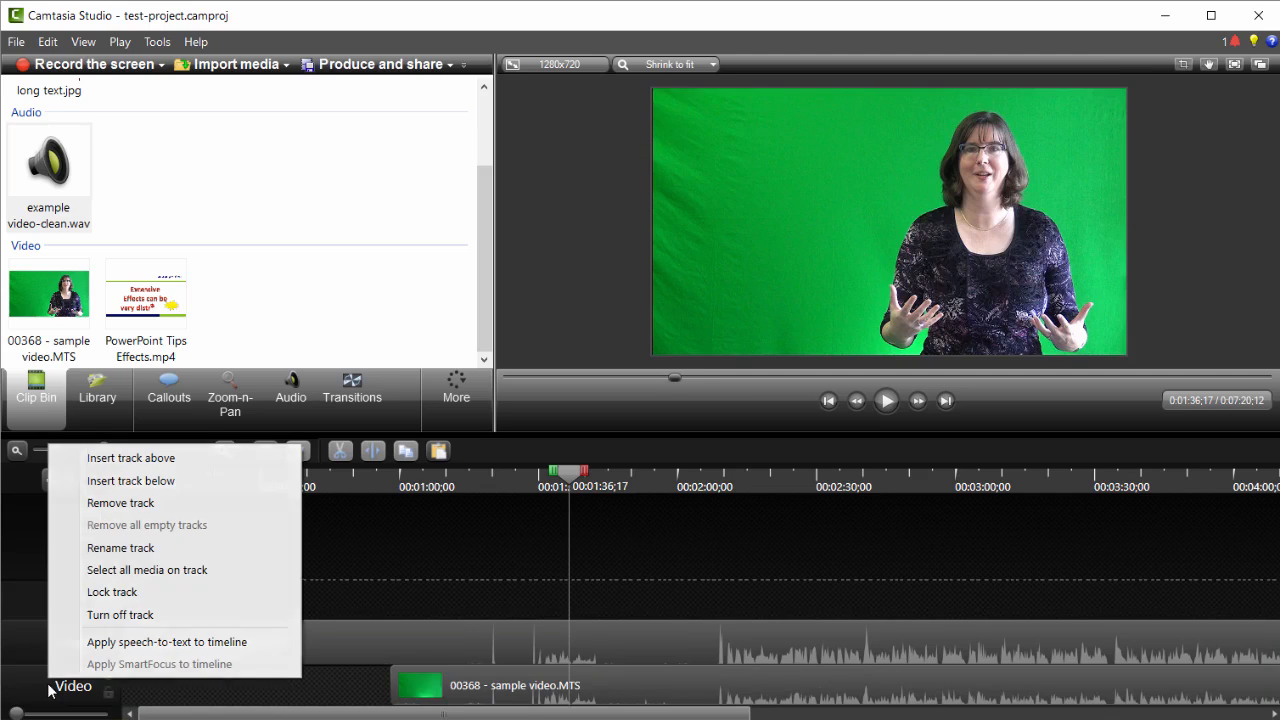
pyautogui.click(175, 457)
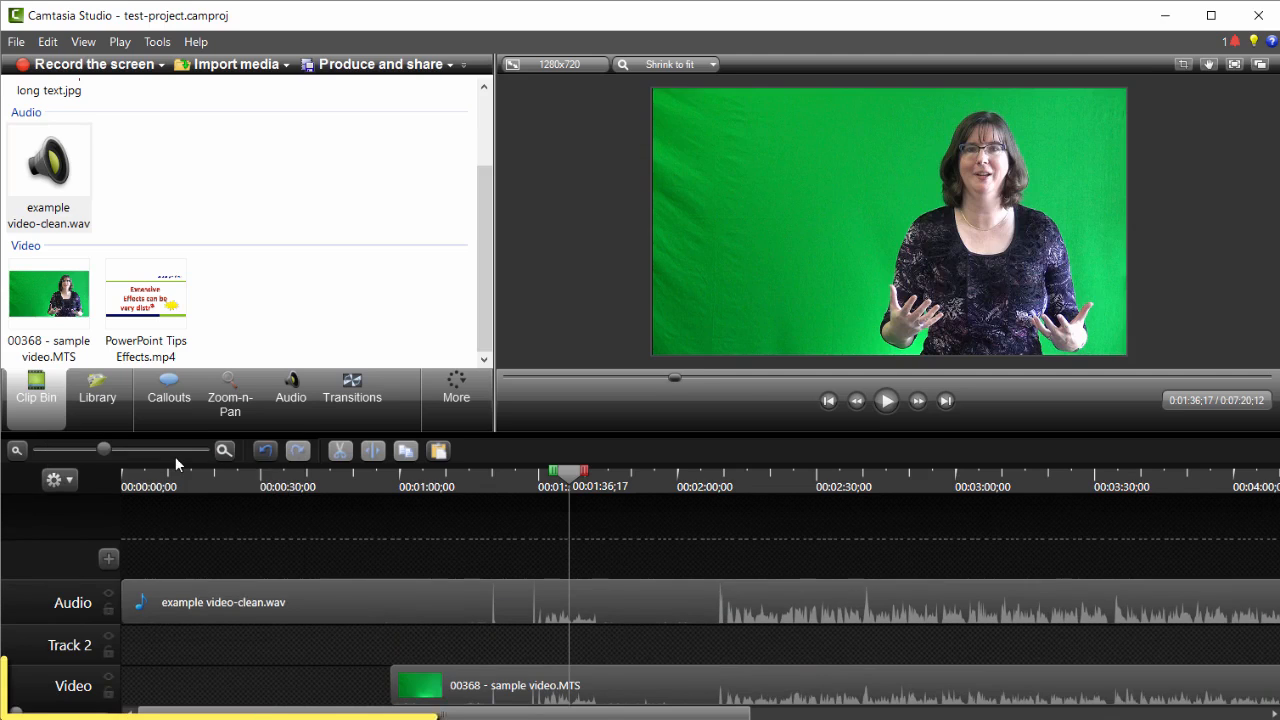
pyautogui.click(433, 690)
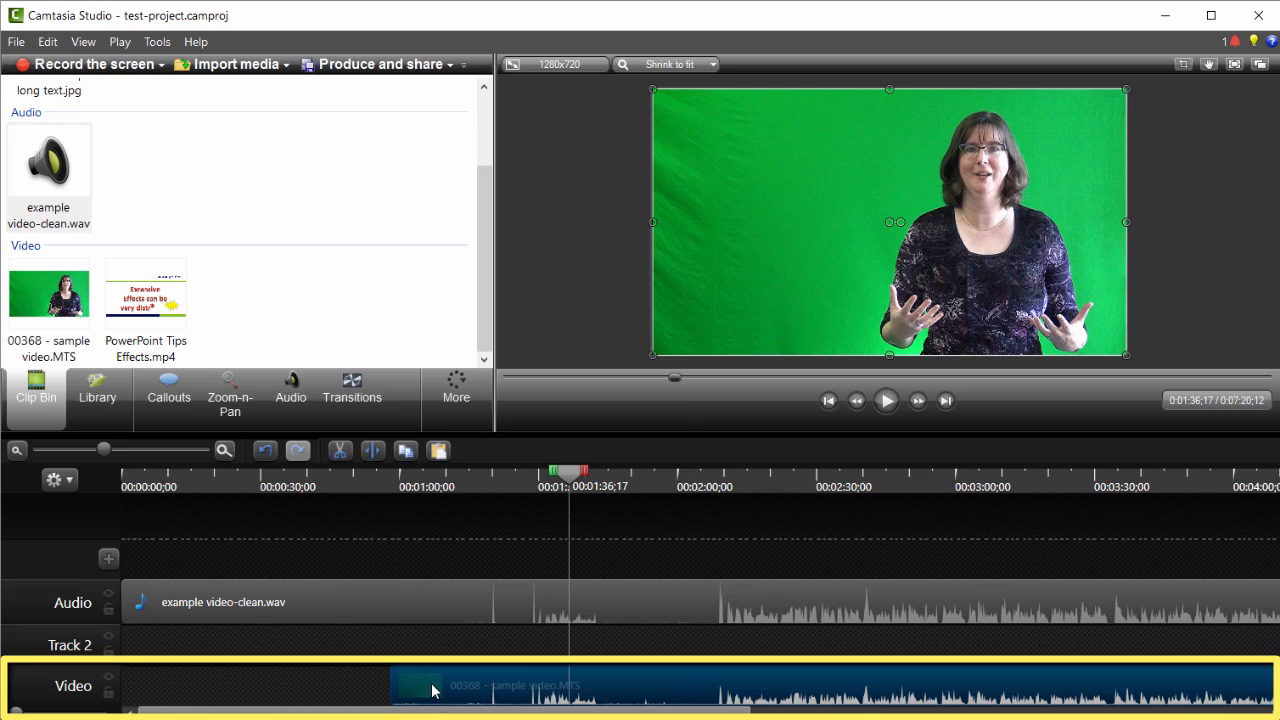
pyautogui.rightClick(432, 690)
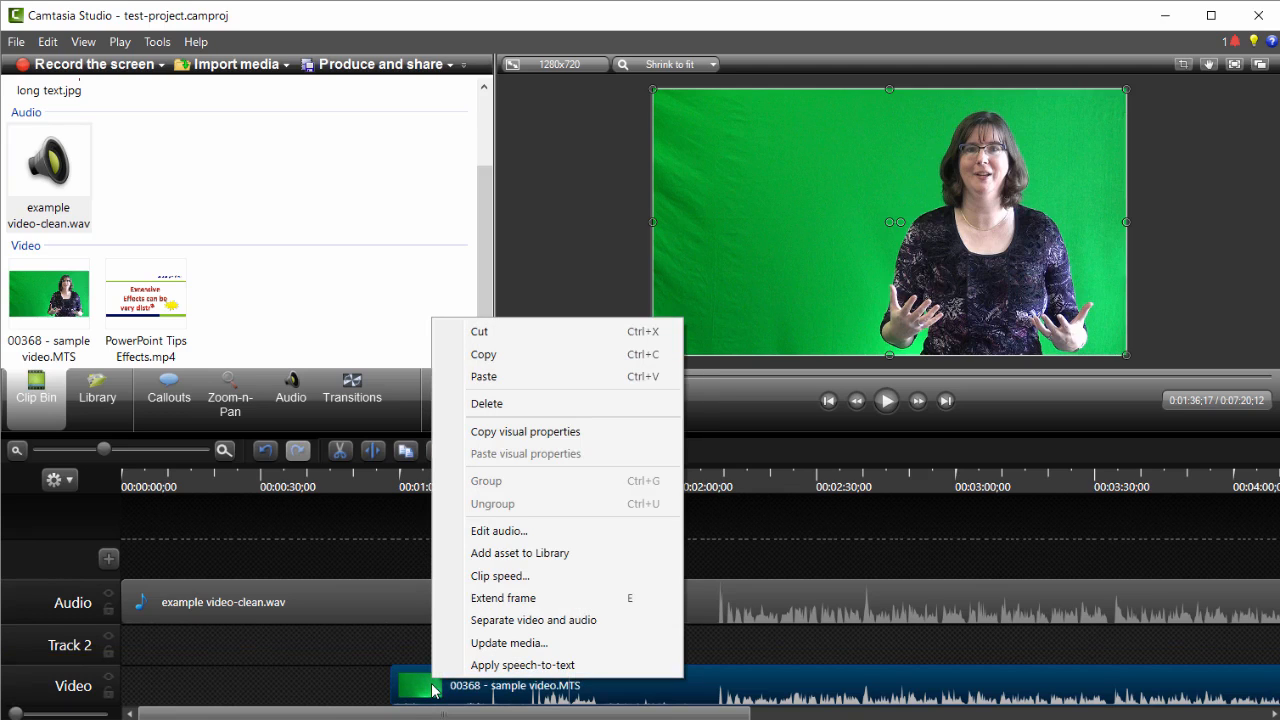
pyautogui.click(545, 621)
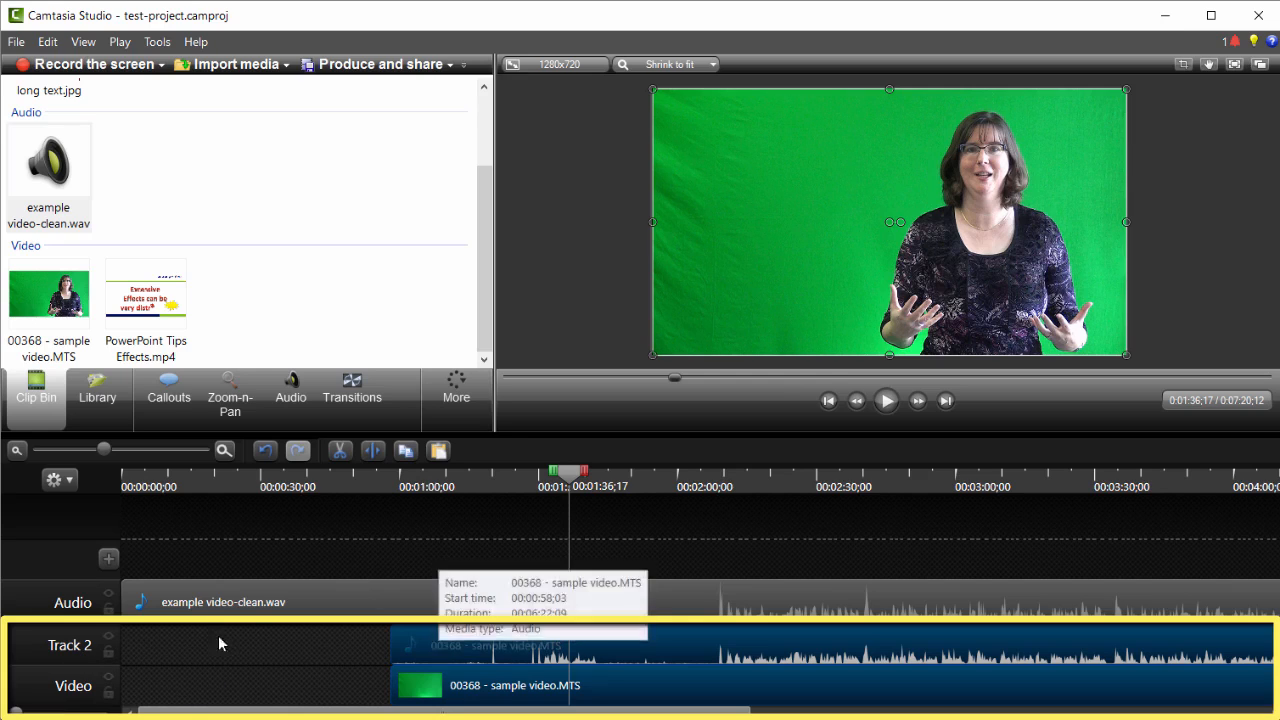
# - Turn off Track 2 with the camera's separated audio, and turn it back on
pyautogui.click(109, 640)
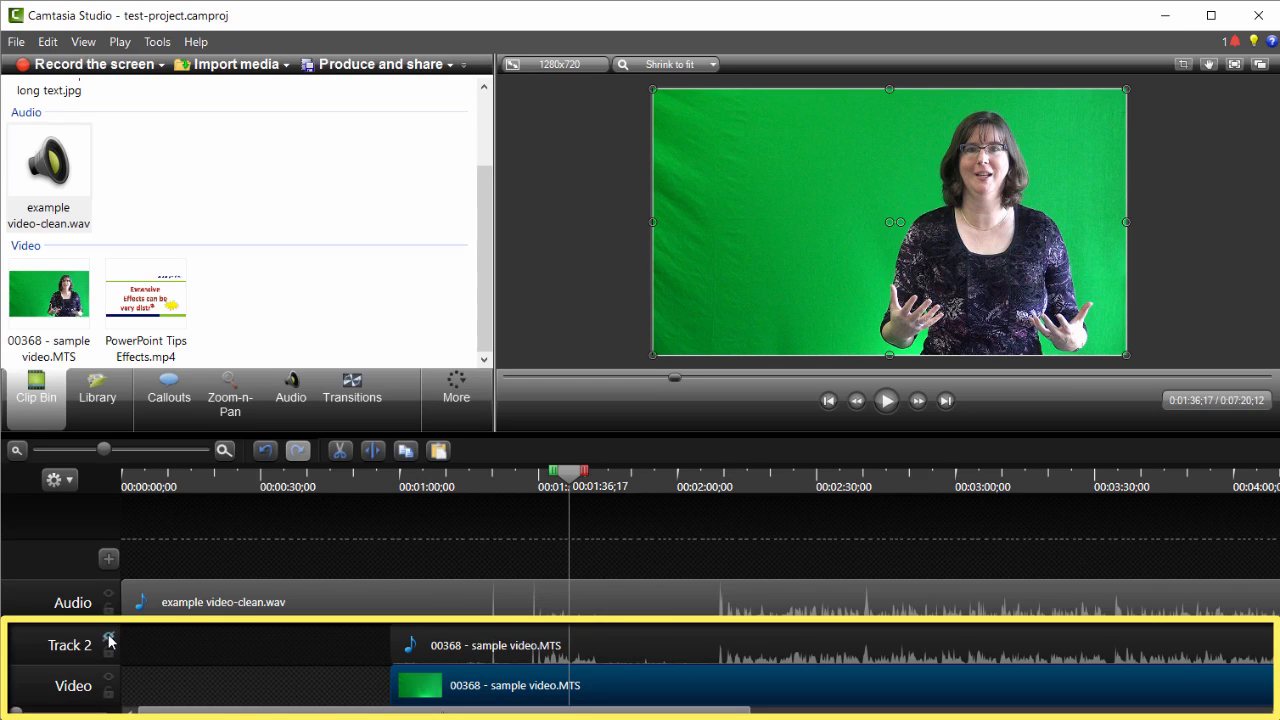
pyautogui.click(109, 640)
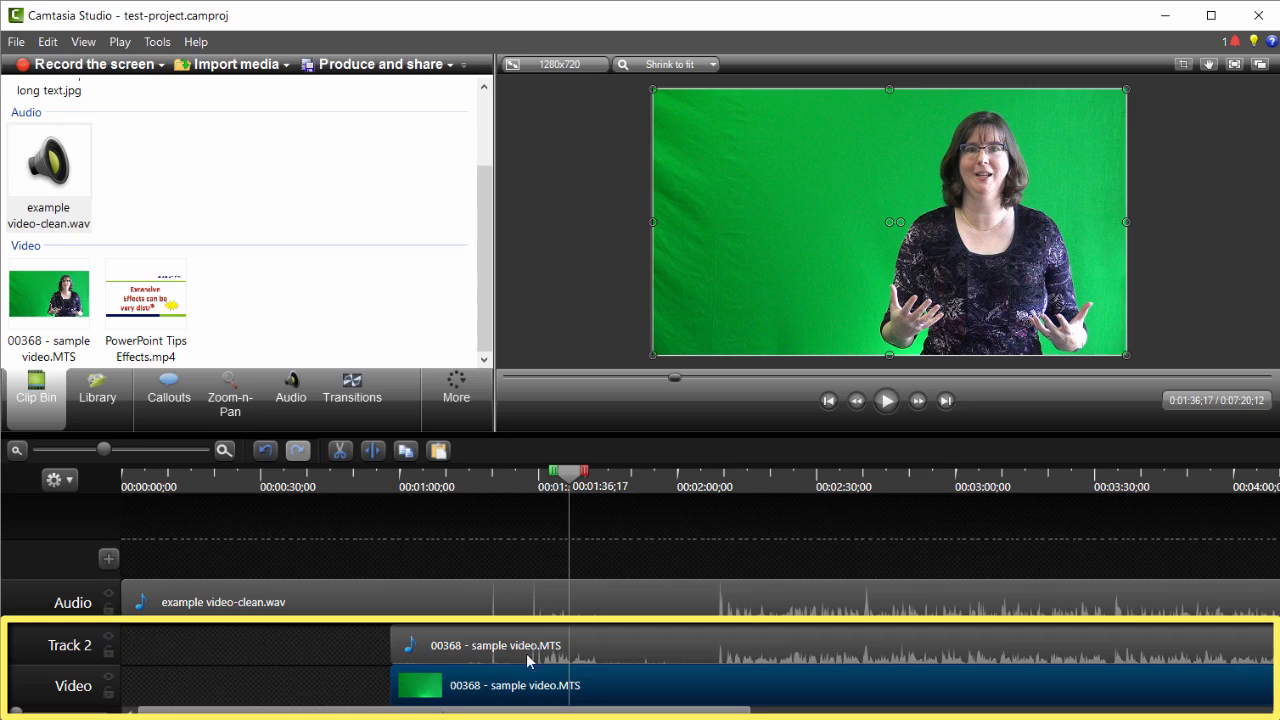
# - Play the timeline from 0:02:10;15 with both audio tracks on, listening to the combined sound, and pause it
pyautogui.click(727, 478)
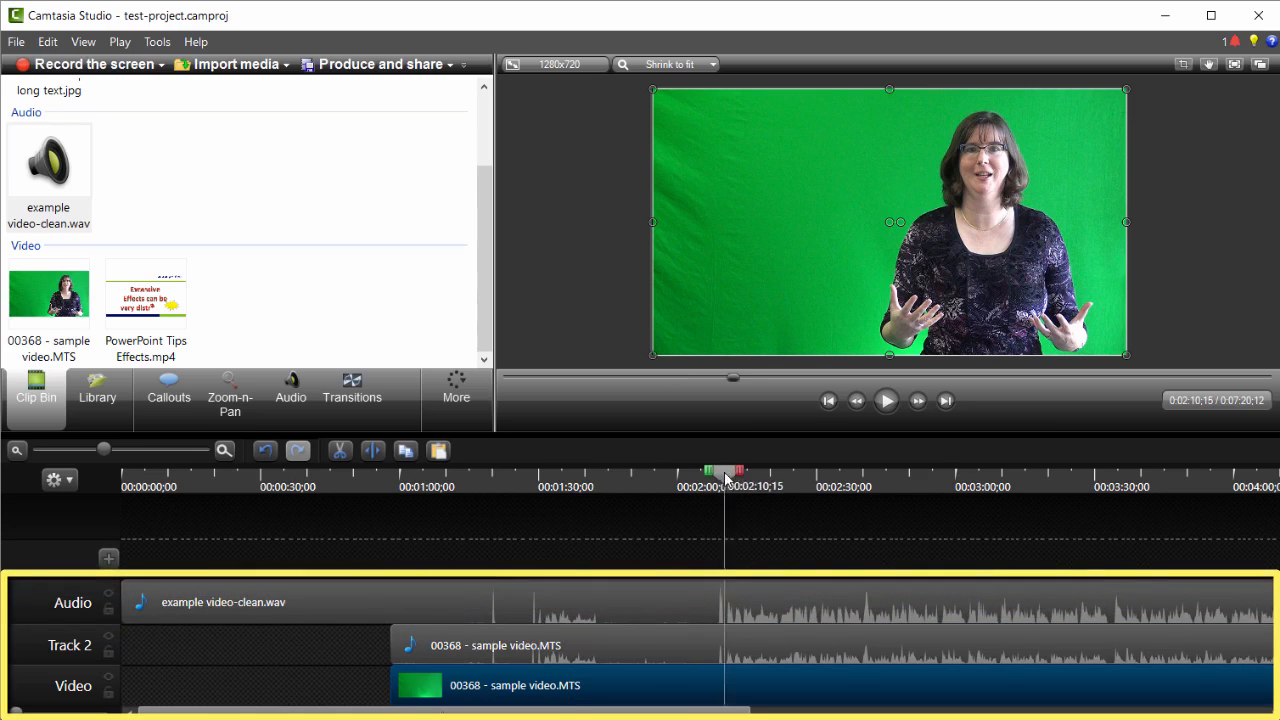
pyautogui.click(888, 401)
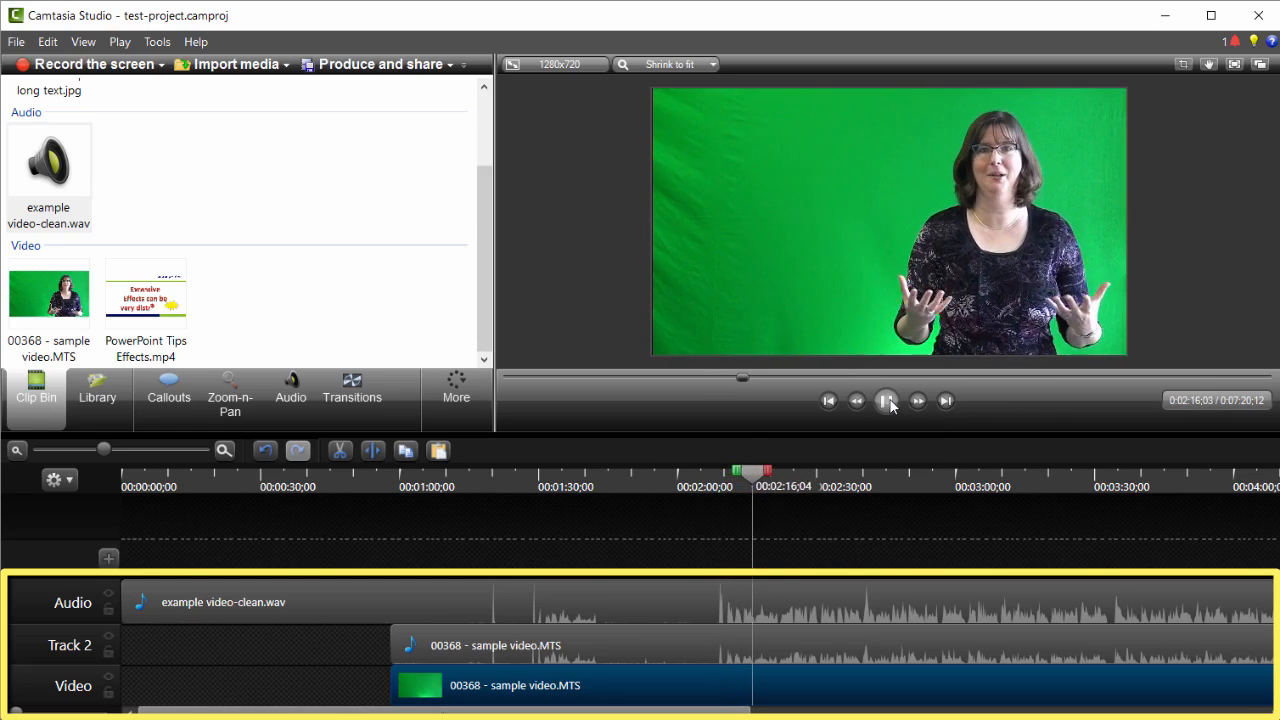
pyautogui.click(888, 401)
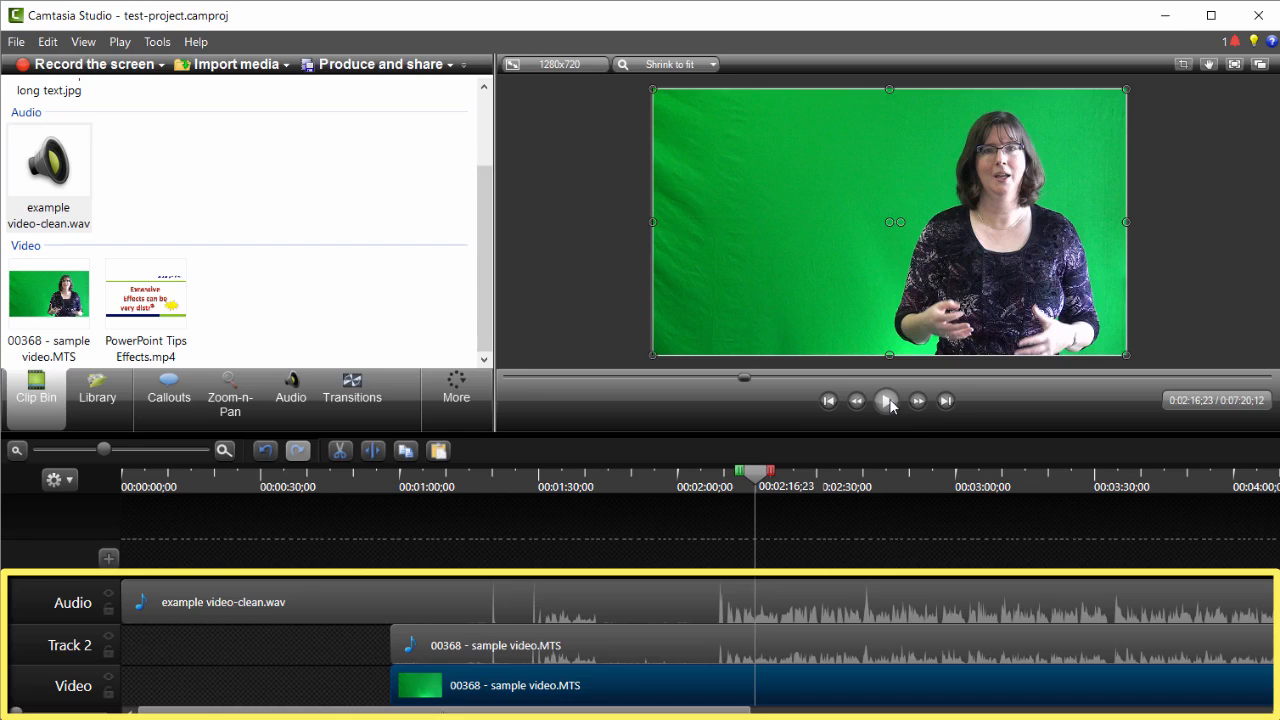
# - Turn off Track 2, play from 0:02:16;23 to hear the clean audio alone, then pause and turn the track back on
pyautogui.click(109, 634)
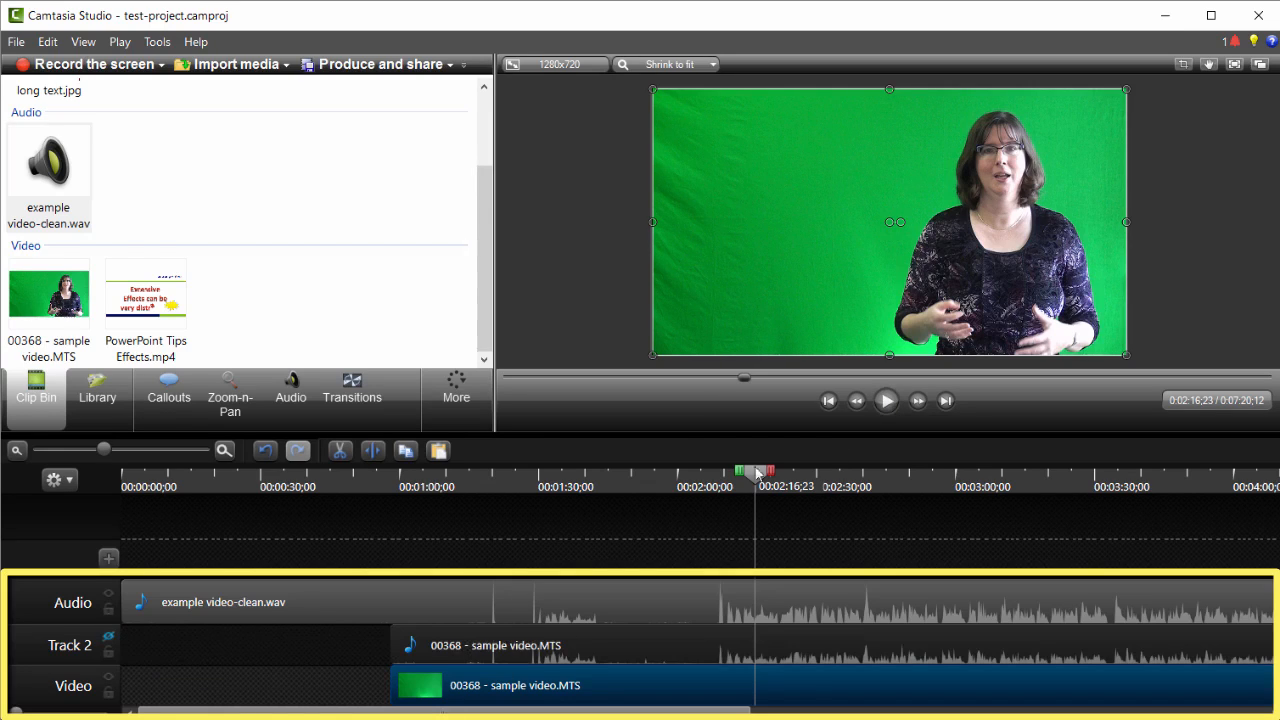
pyautogui.click(887, 401)
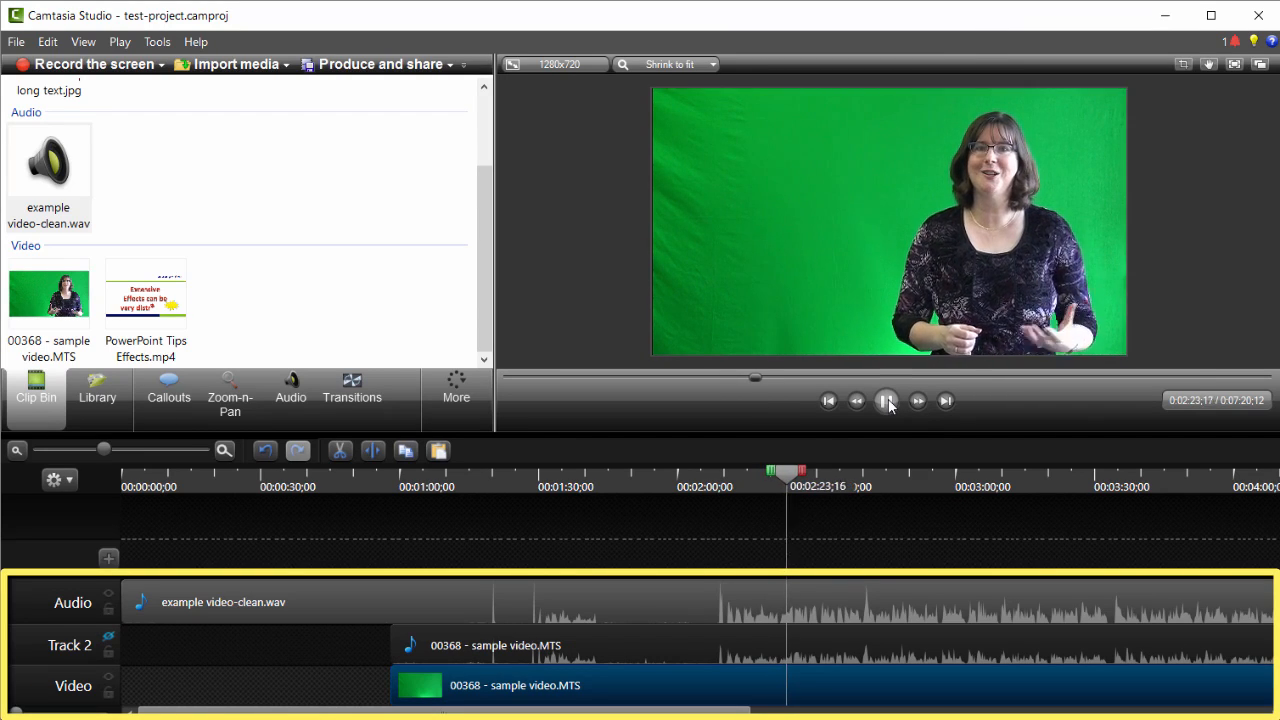
pyautogui.click(888, 402)
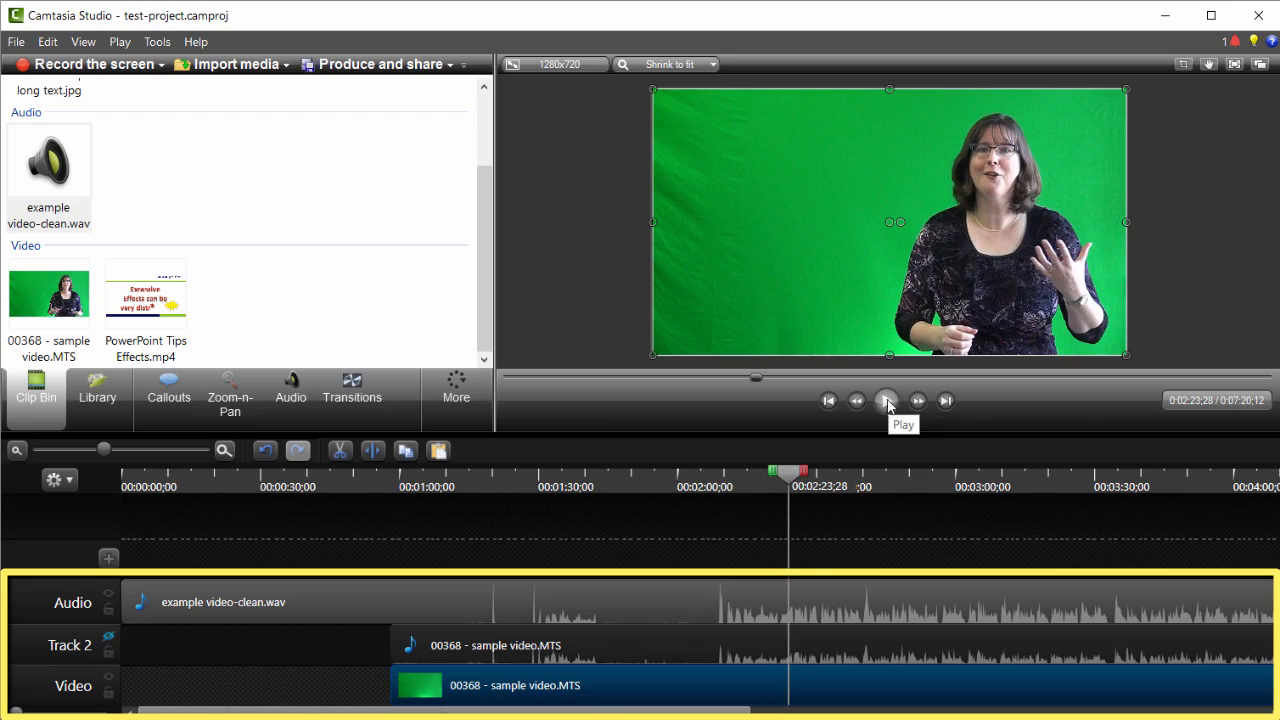
pyautogui.click(110, 640)
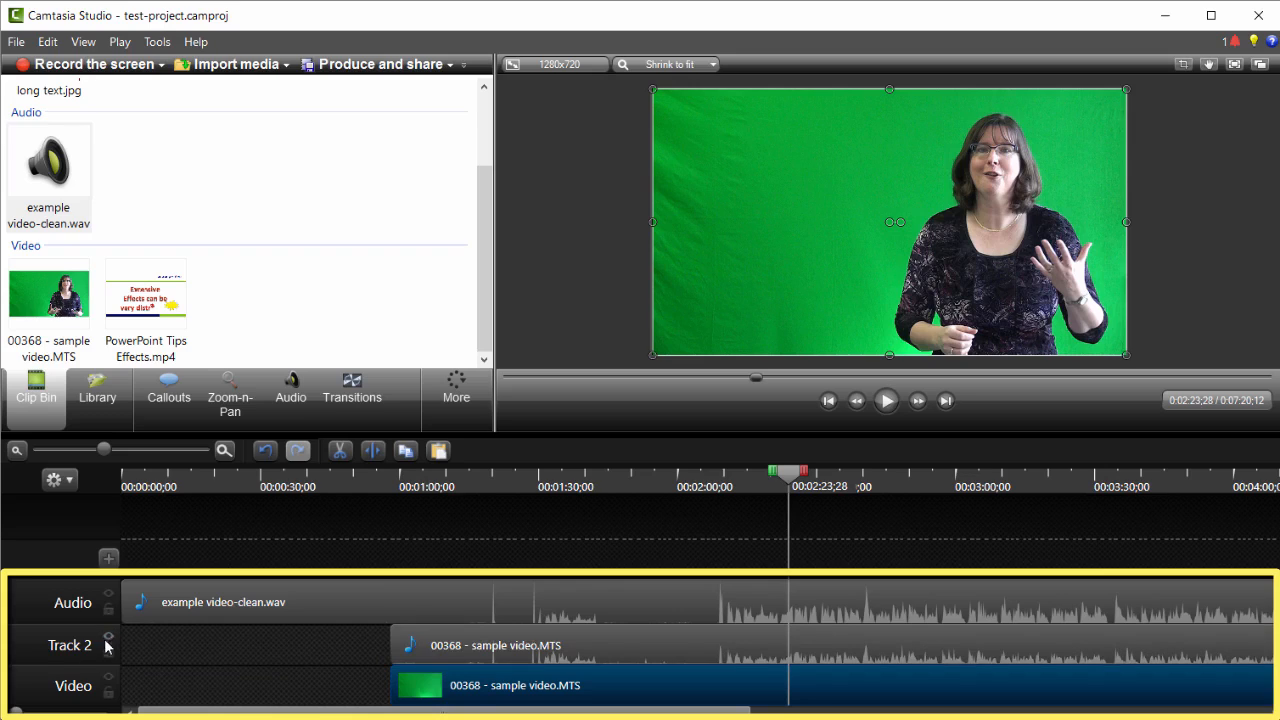
# - Remove Track 2 together with the camera's separated audio on it
pyautogui.rightClick(55, 650)
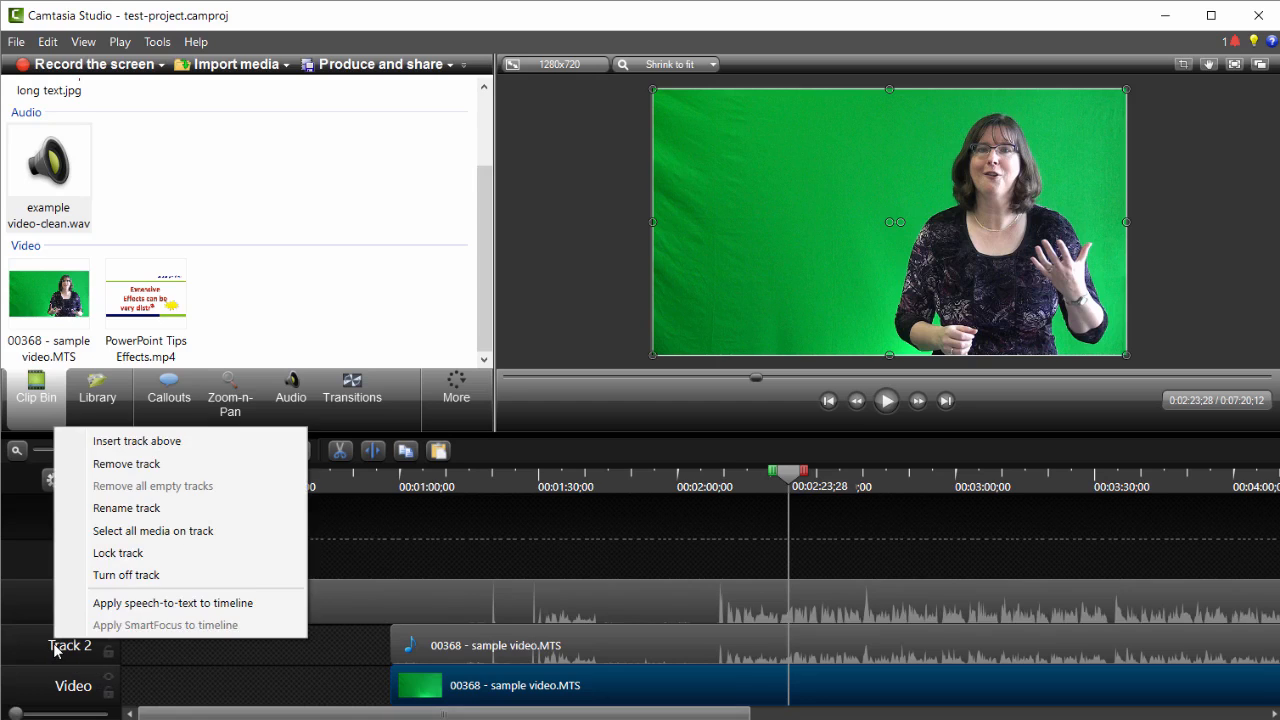
pyautogui.click(121, 468)
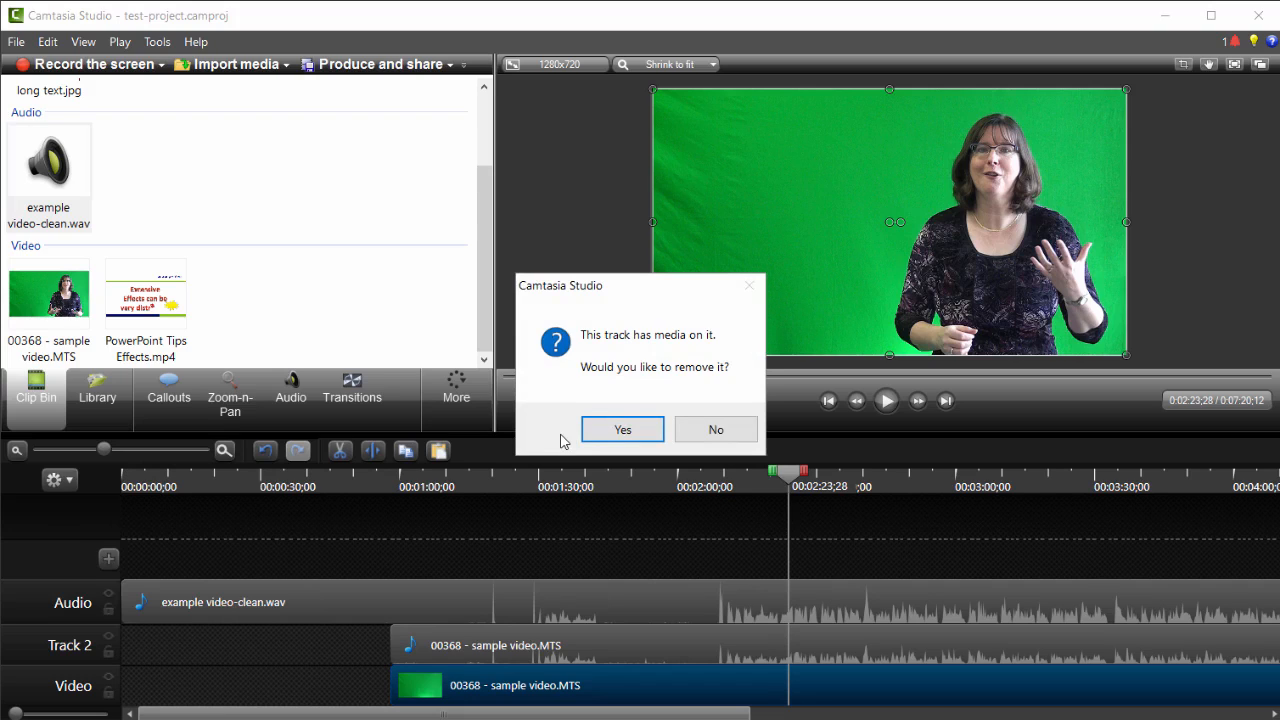
pyautogui.click(630, 430)
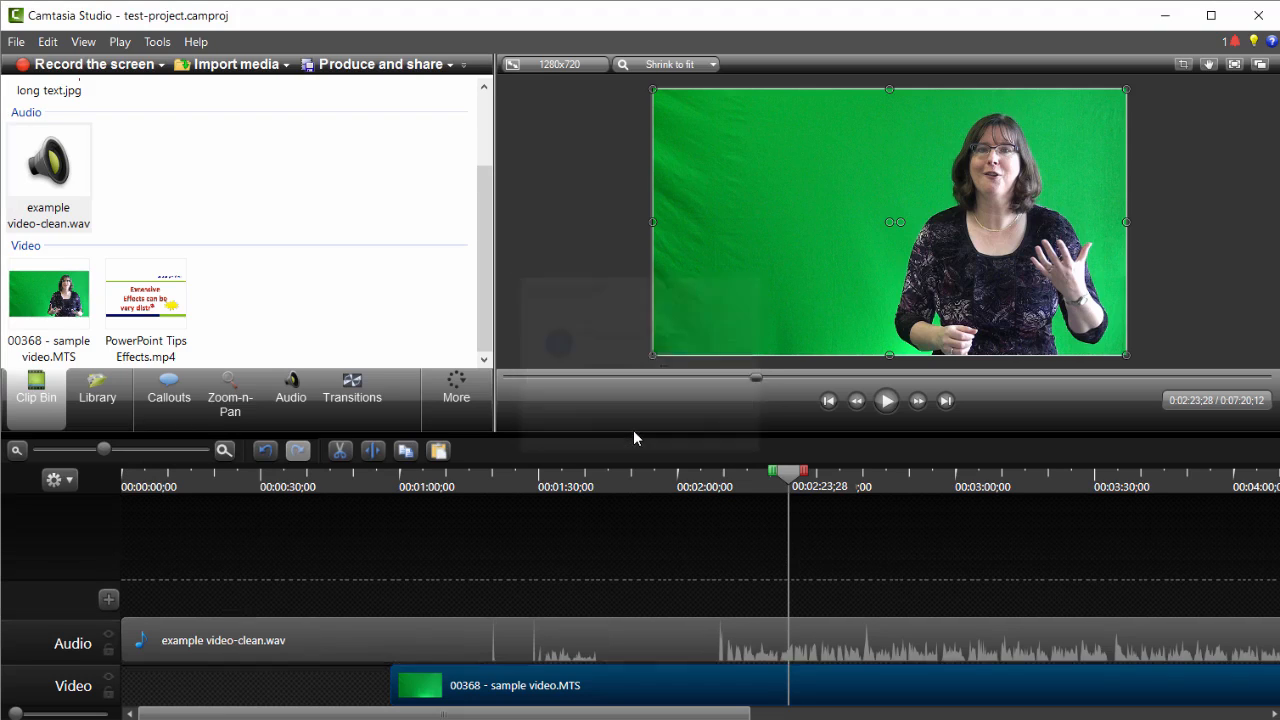